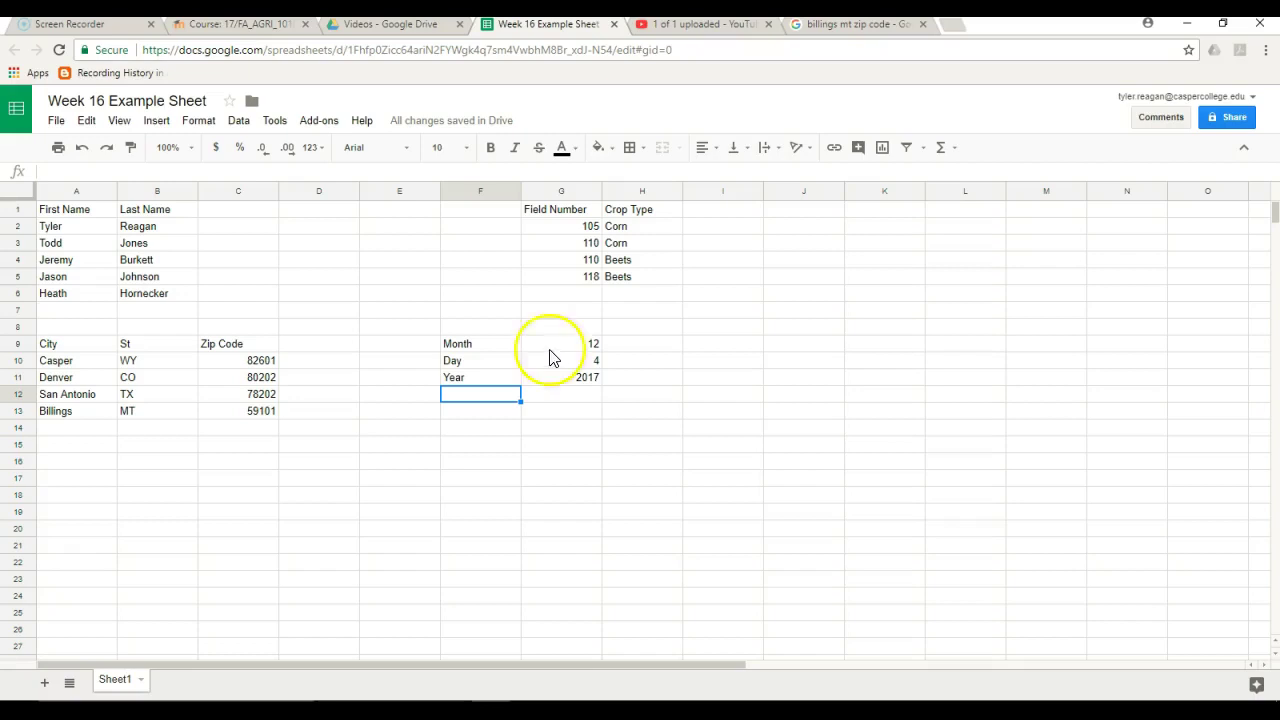
Add the header Full Name in cell C1, beside the Last Name column
{"action": "left_click", "coordinate": [239, 213]}
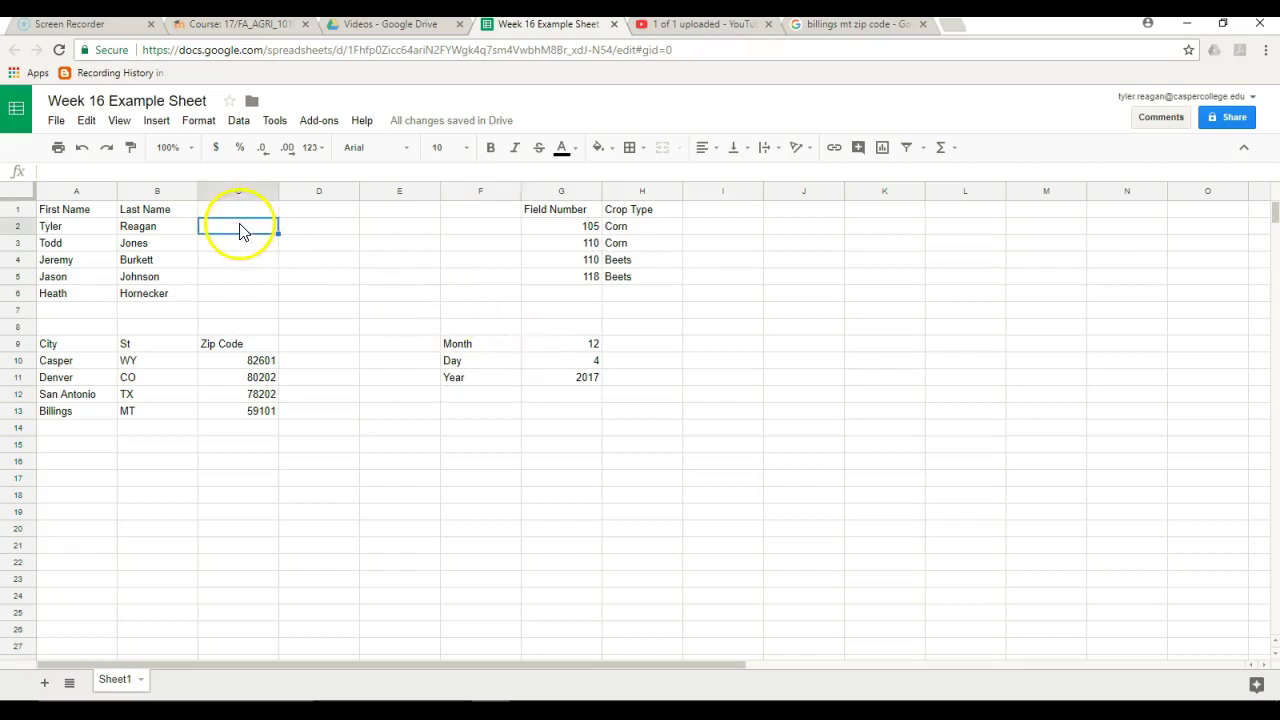
{"action": "type", "text": "Full Name"}
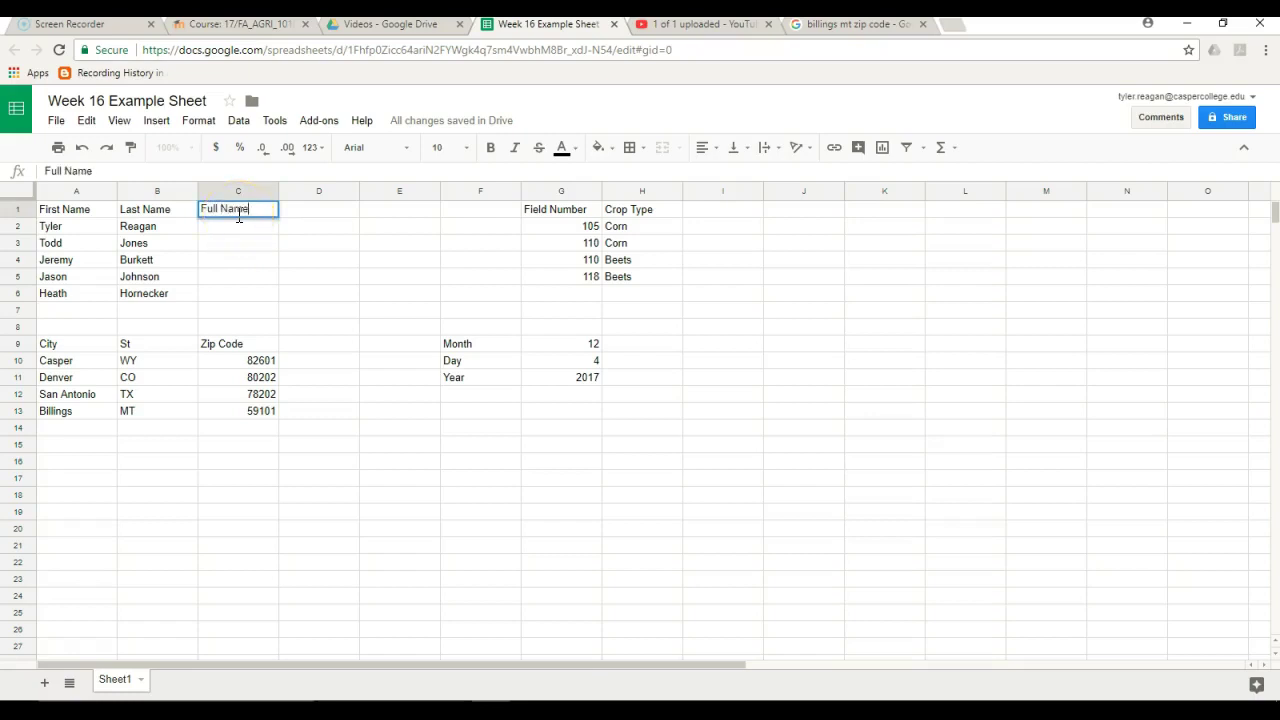
{"action": "key", "text": "Return"}
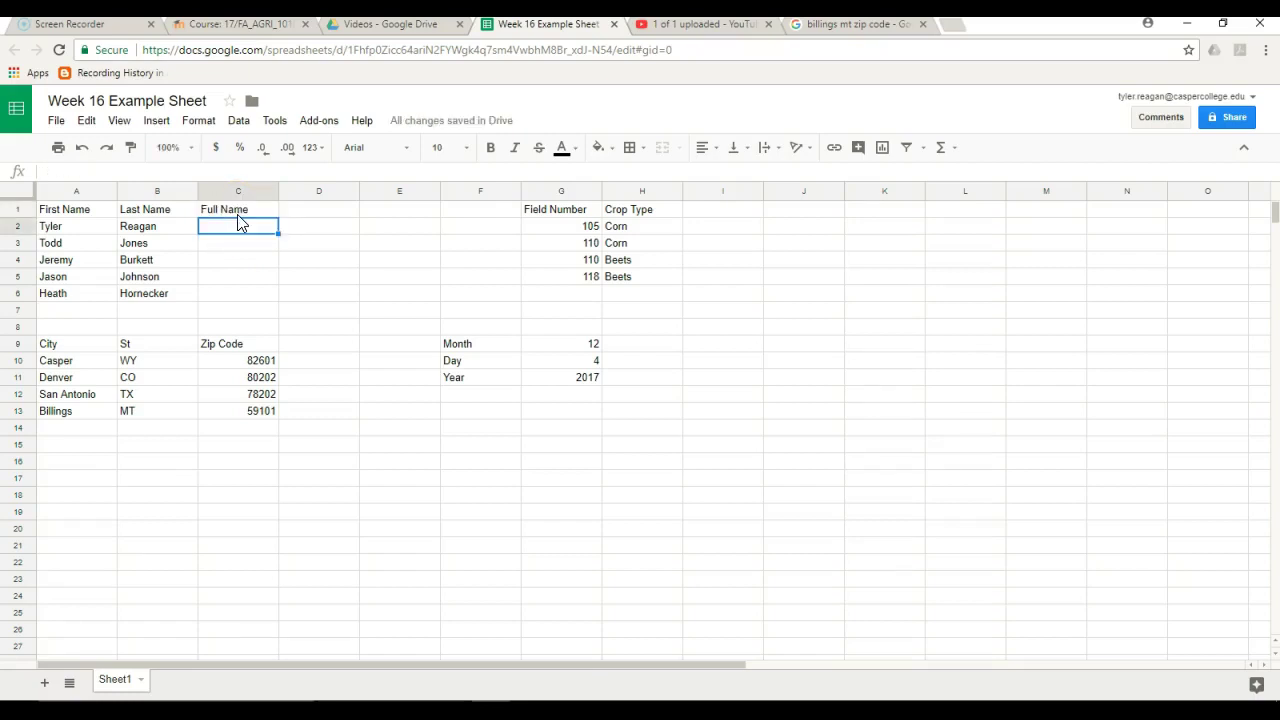
Join the first and last names in C2 with the formula =A2&B2 and fill it down through C6
{"action": "type", "text": "="}
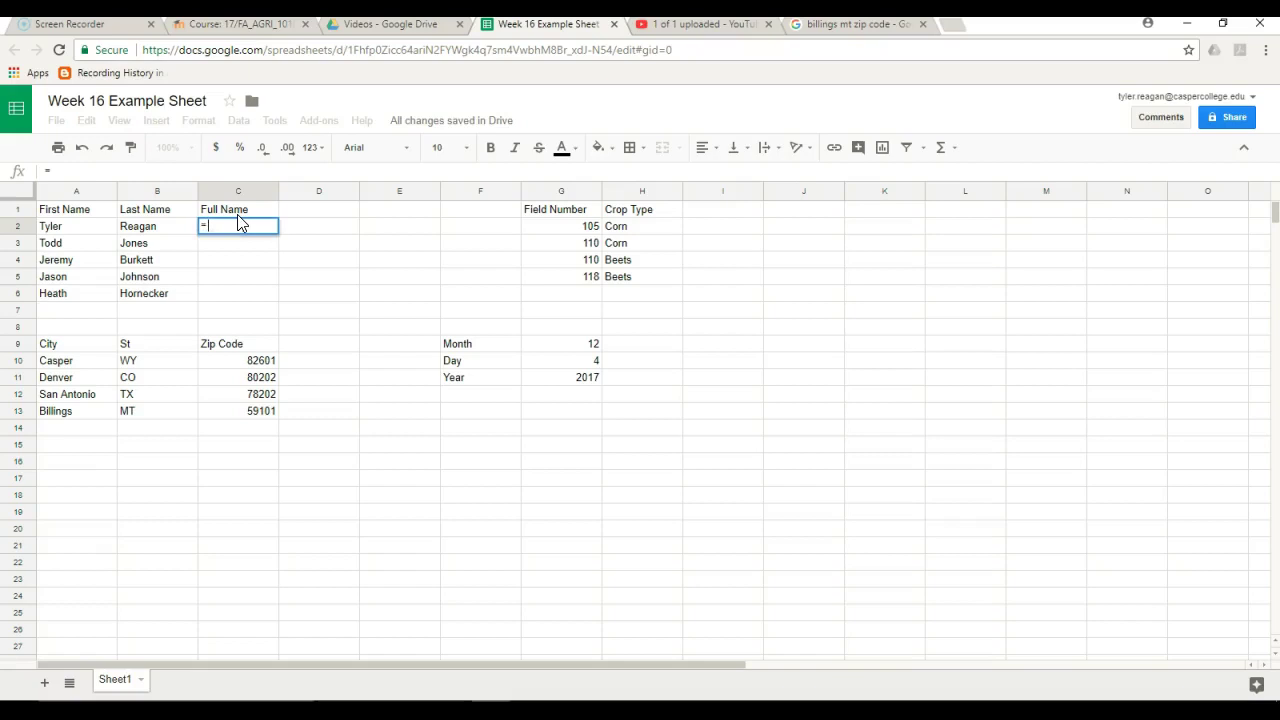
{"action": "left_click", "coordinate": [78, 232]}
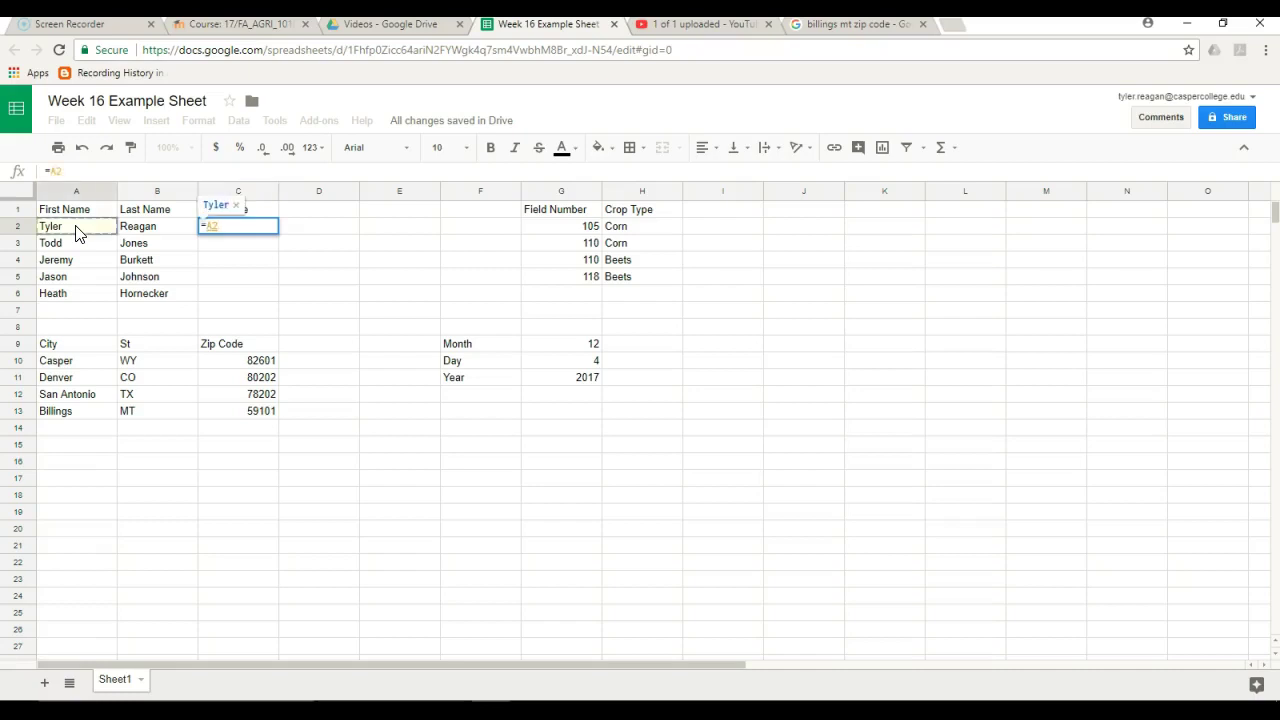
{"action": "type", "text": "&"}
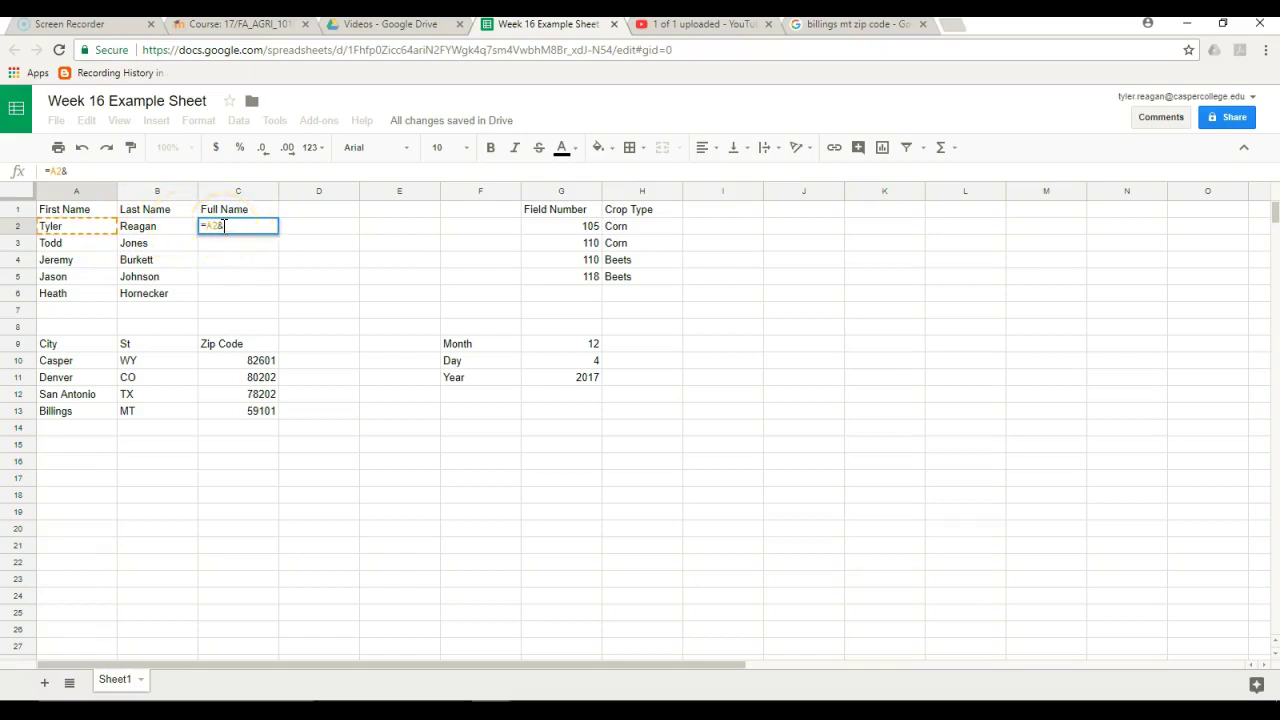
{"action": "left_click", "coordinate": [153, 233]}
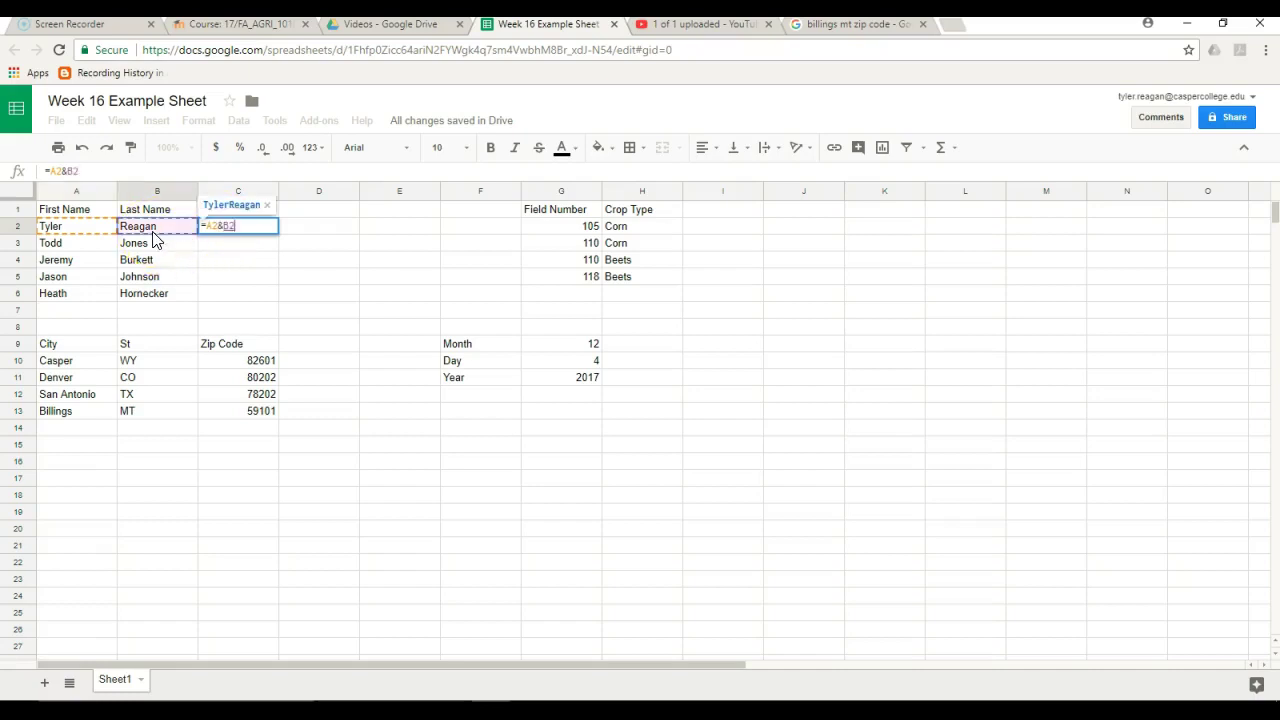
{"action": "key", "text": "Return"}
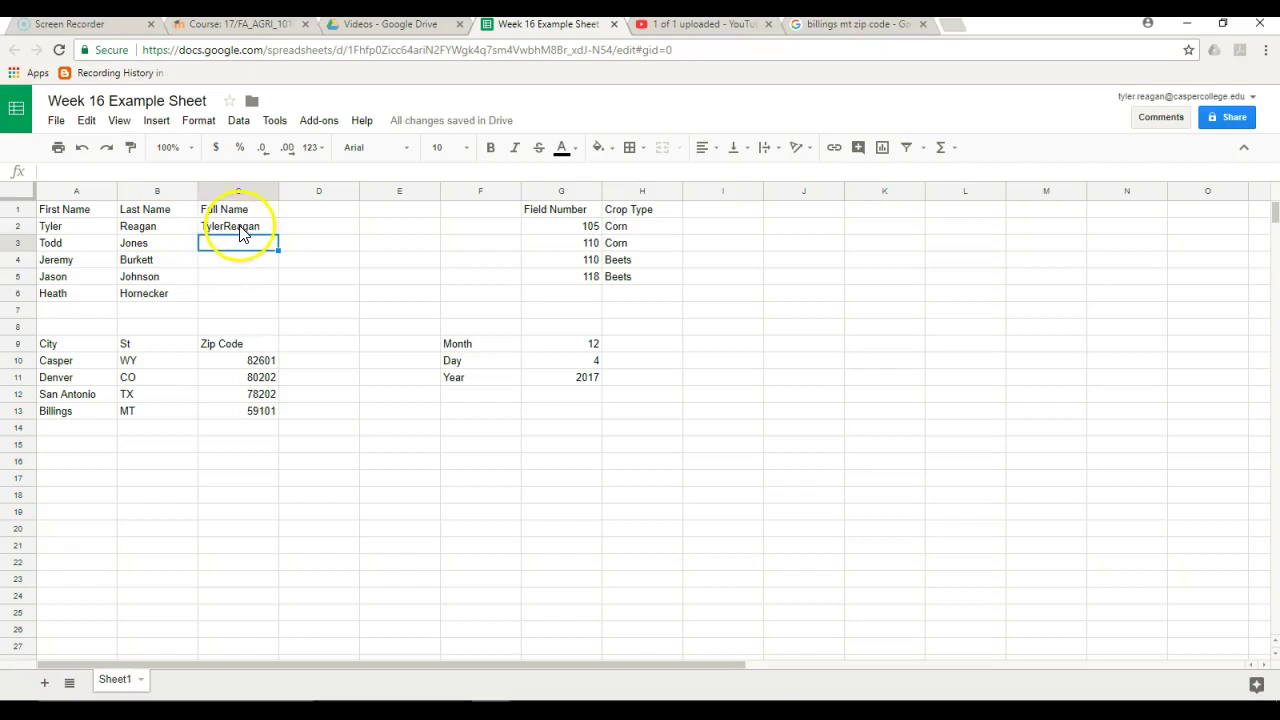
{"action": "left_click", "coordinate": [257, 229]}
{"action": "left_click_drag", "start_coordinate": [278, 234], "coordinate": [277, 302]}
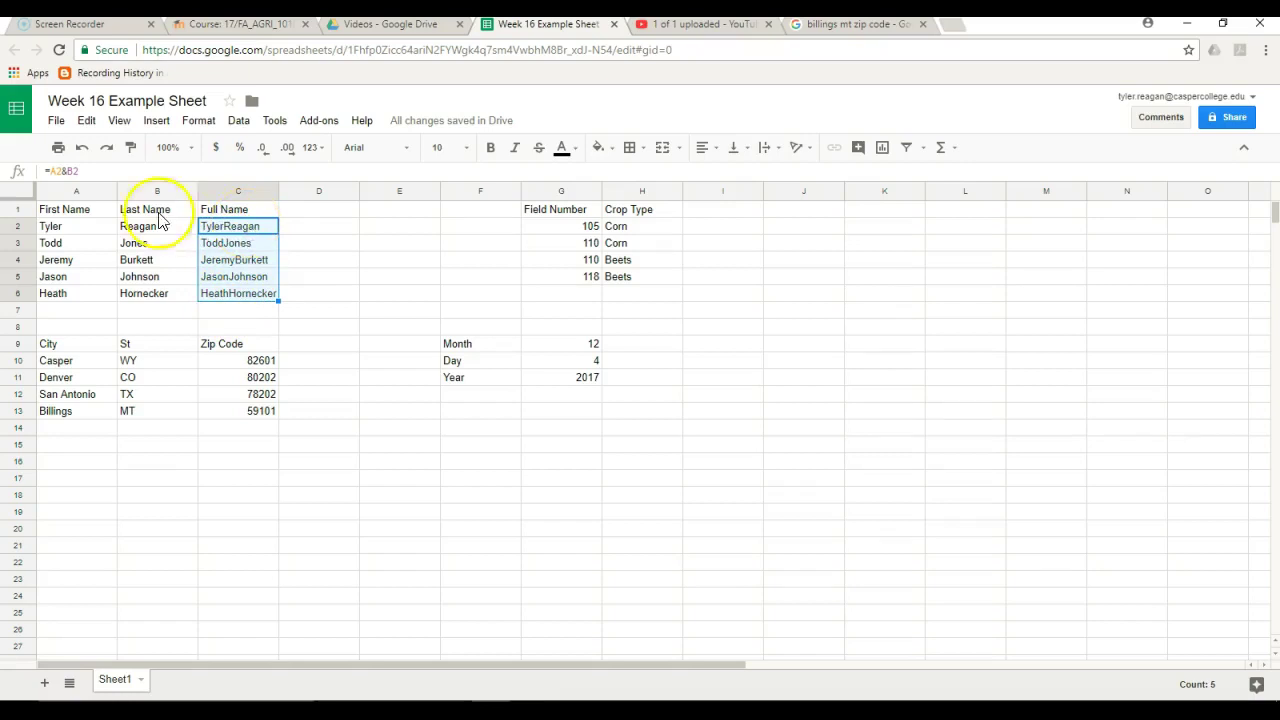
Edit the formula in C2 to =A2&" "&B2 so a space separates the two names
{"action": "left_click", "coordinate": [217, 232]}
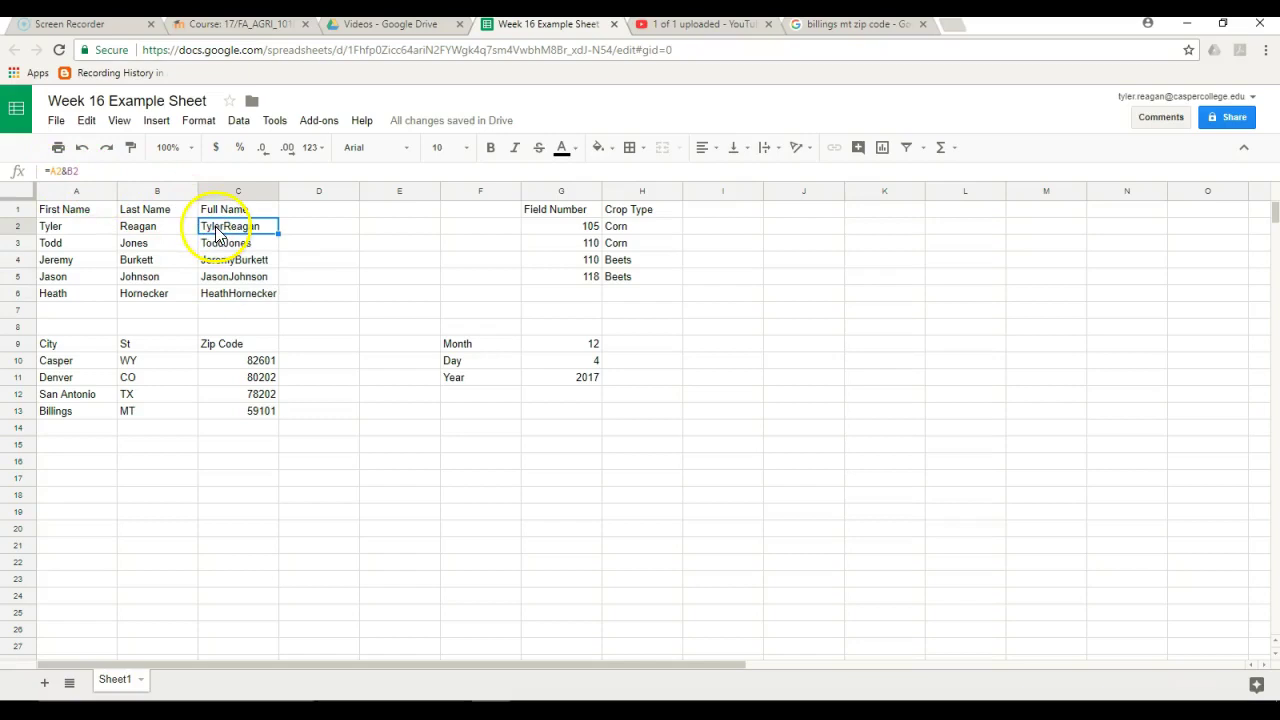
{"action": "left_click", "coordinate": [68, 170]}
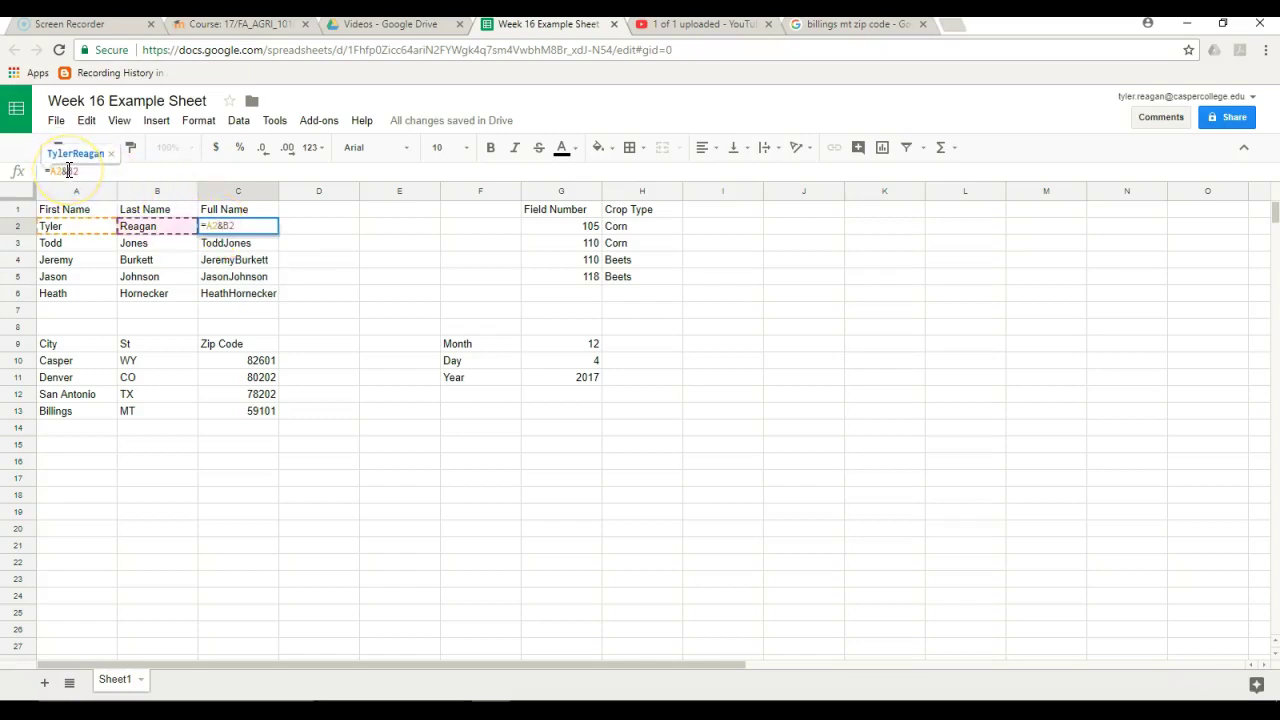
{"action": "double_click", "coordinate": [226, 225]}
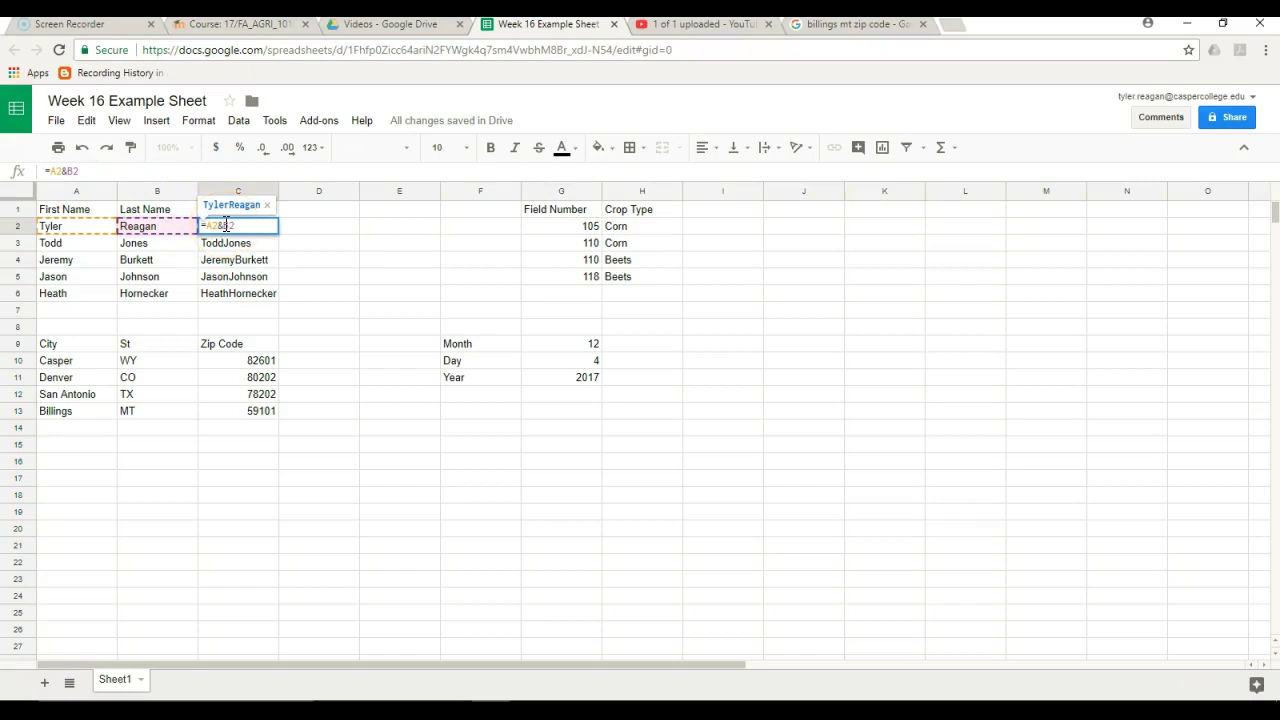
{"action": "type", "text": "\""}
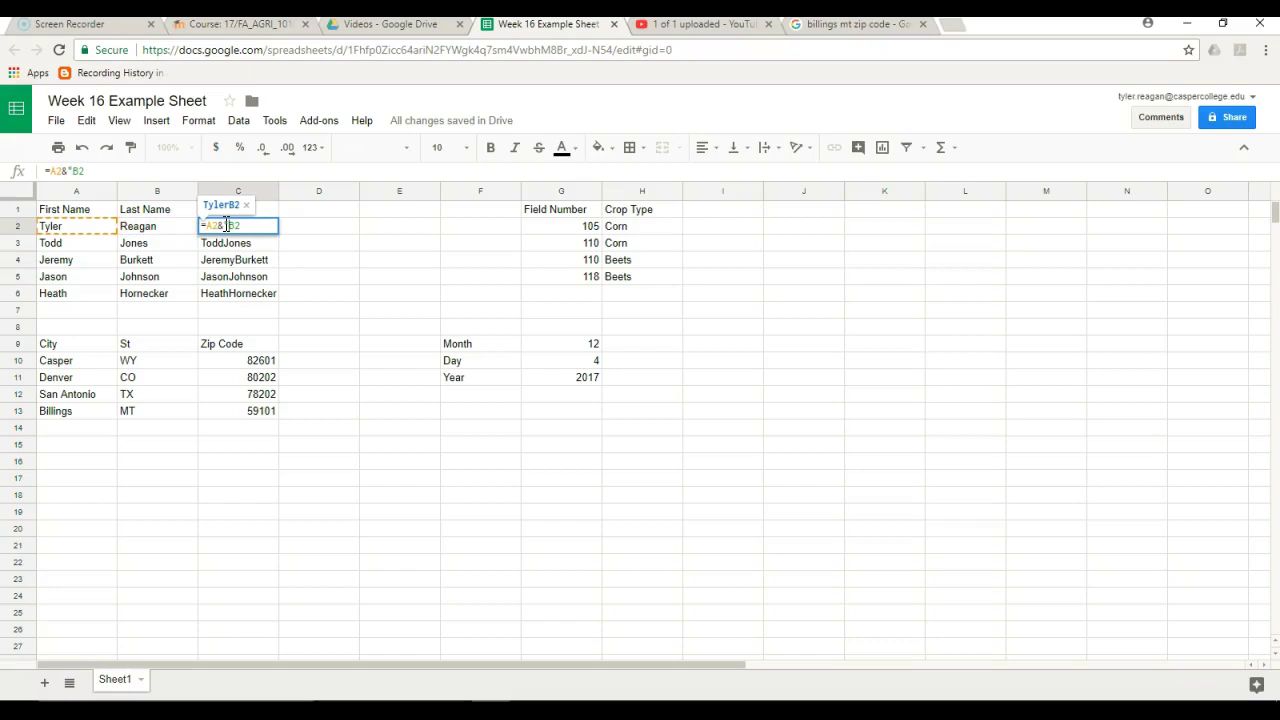
{"action": "type", "text": " \""}
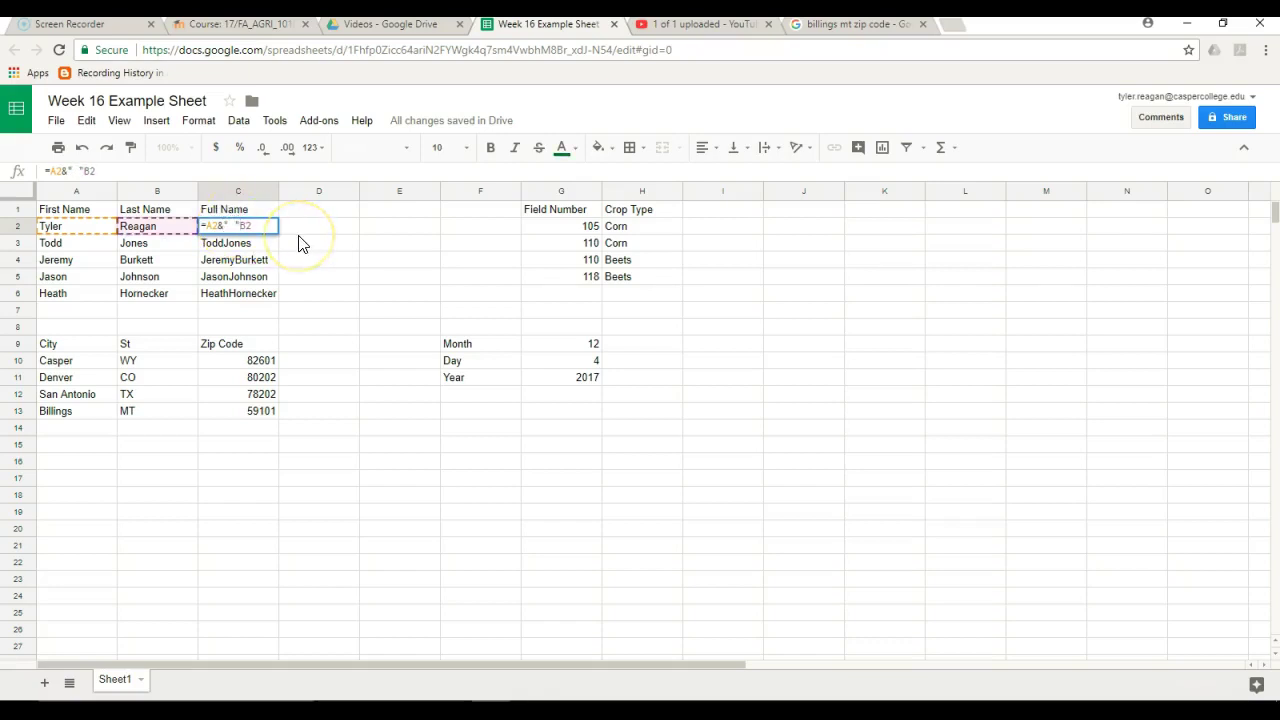
{"action": "type", "text": "&"}
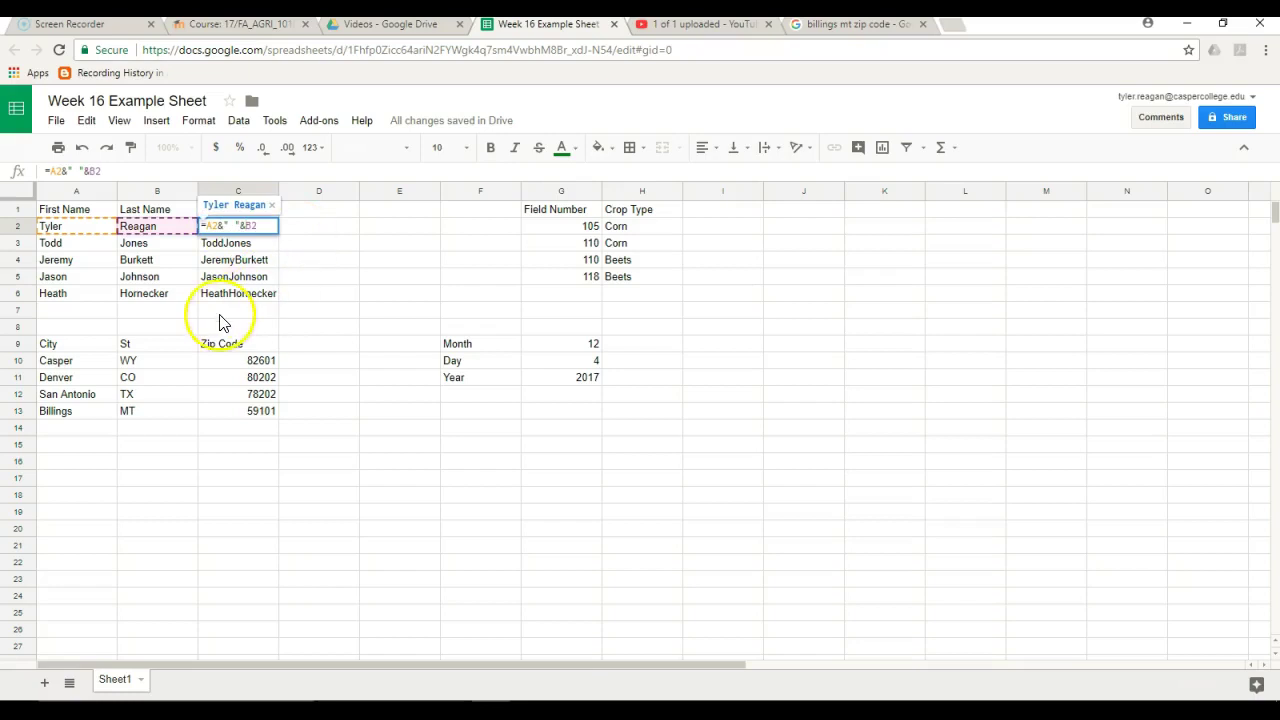
{"action": "key", "text": "Return"}
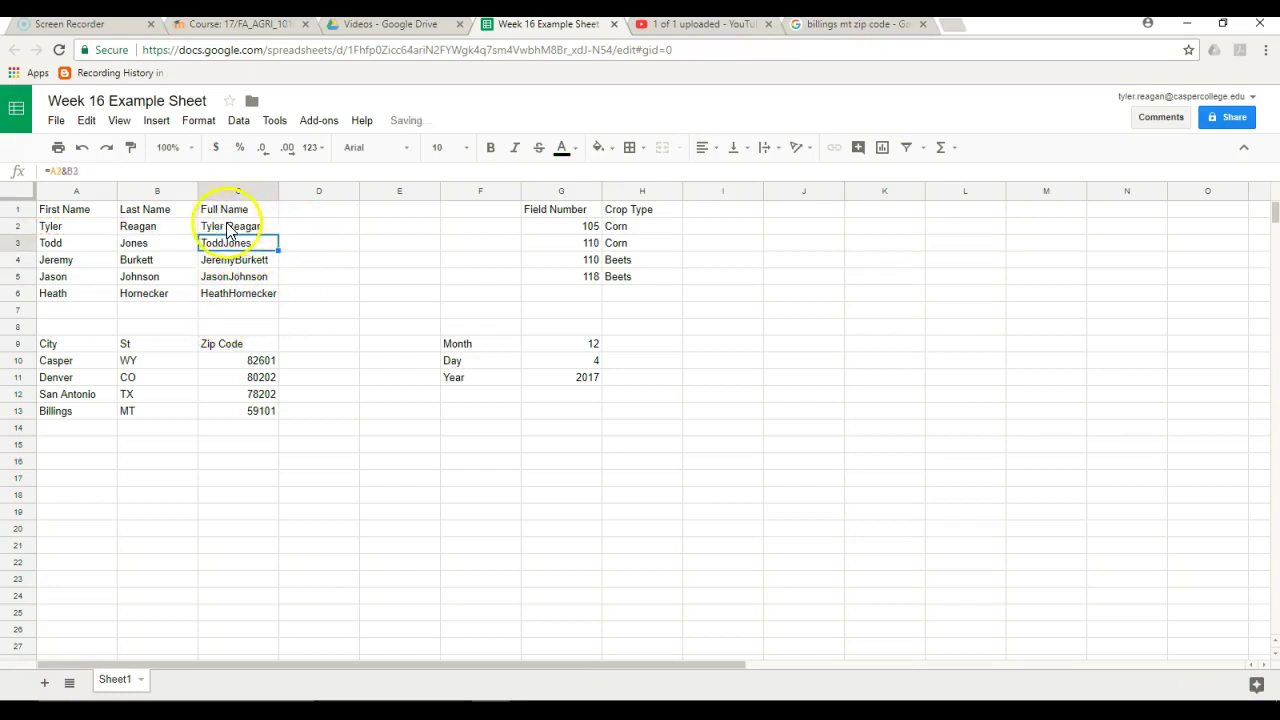
Clear the old formulas from C3:C6 and build the formula =A3&" "&B3 in C3
{"action": "left_click_drag", "start_coordinate": [271, 249], "coordinate": [268, 308]}
{"action": "key", "text": "ctrl+z"}
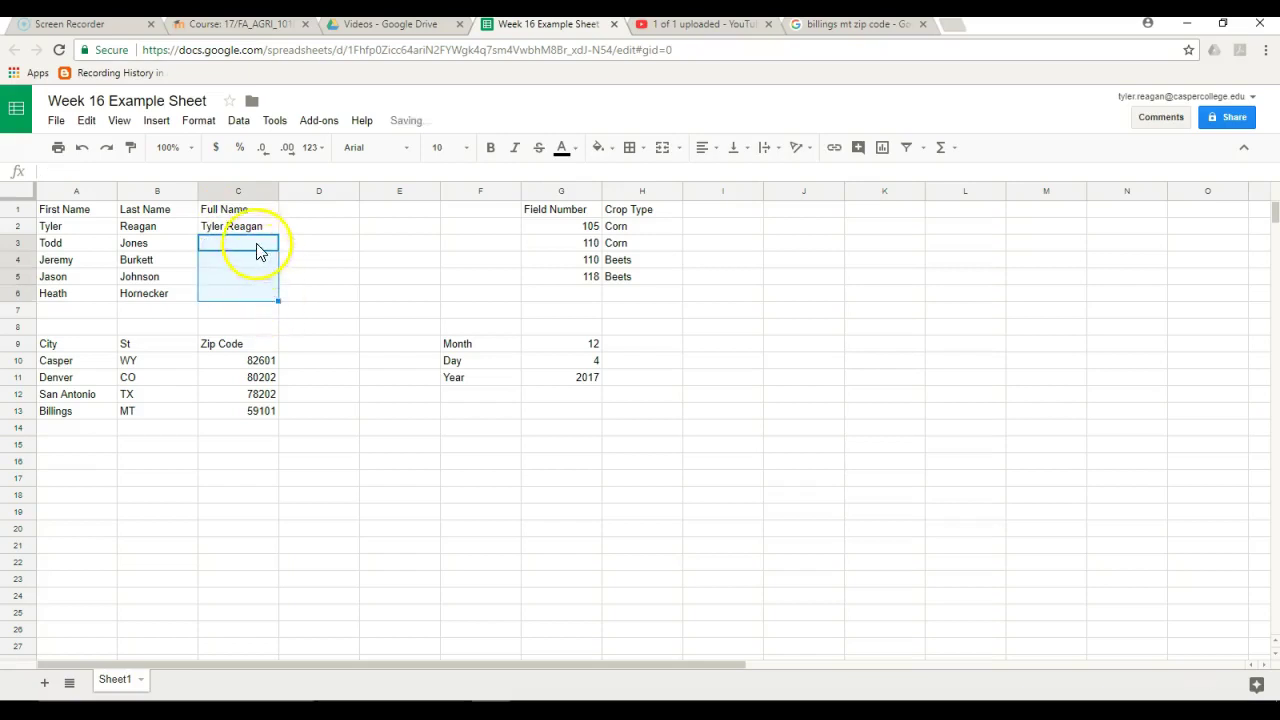
{"action": "left_click", "coordinate": [255, 247]}
{"action": "type", "text": "="}
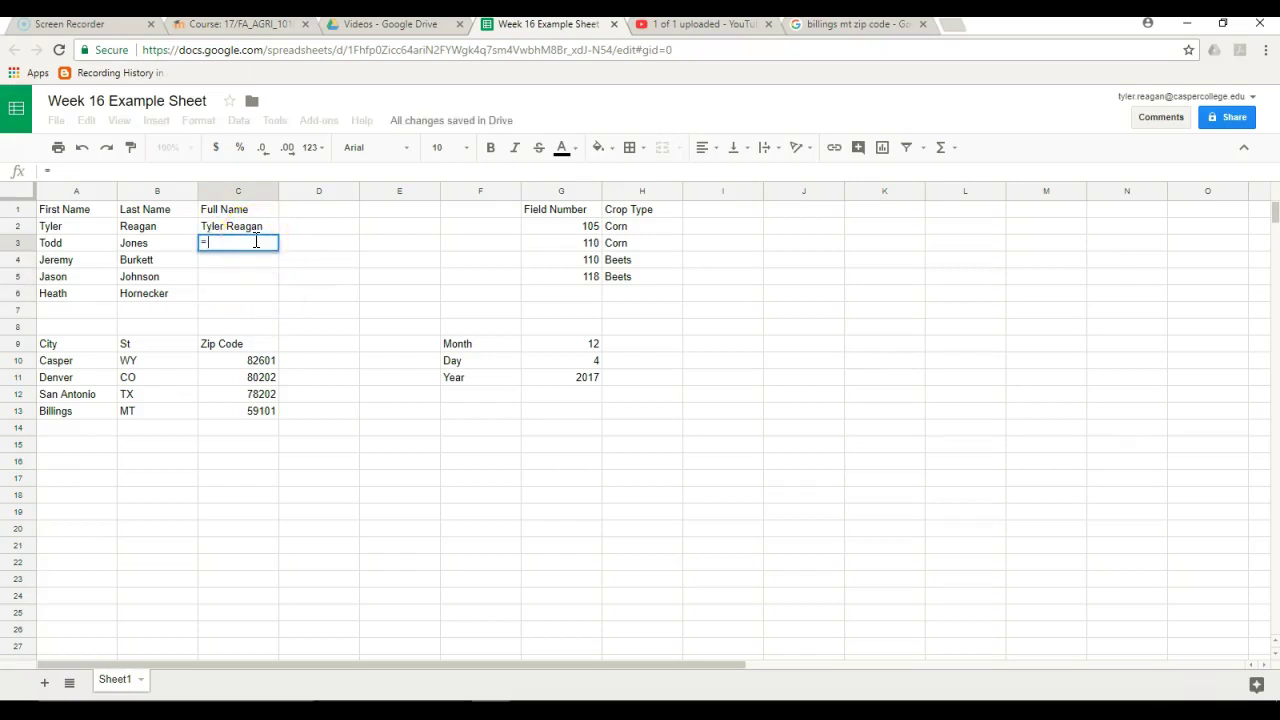
{"action": "left_click", "coordinate": [80, 253]}
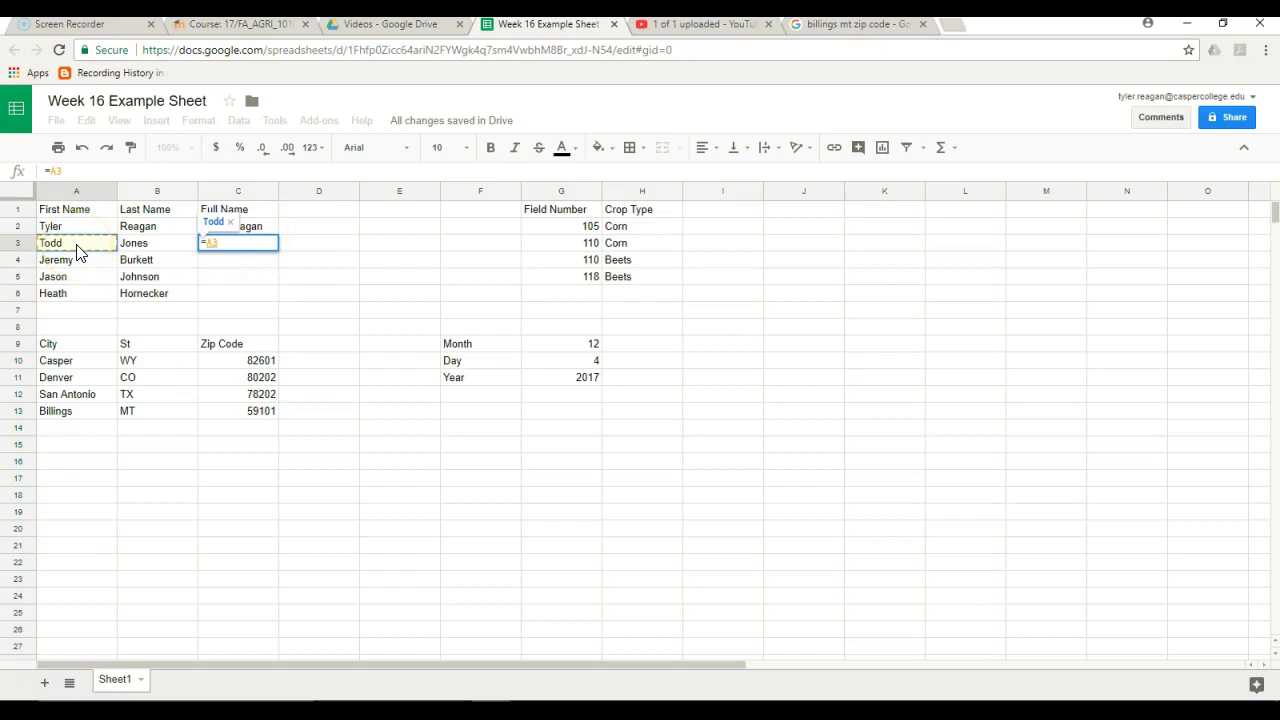
{"action": "type", "text": "&"}
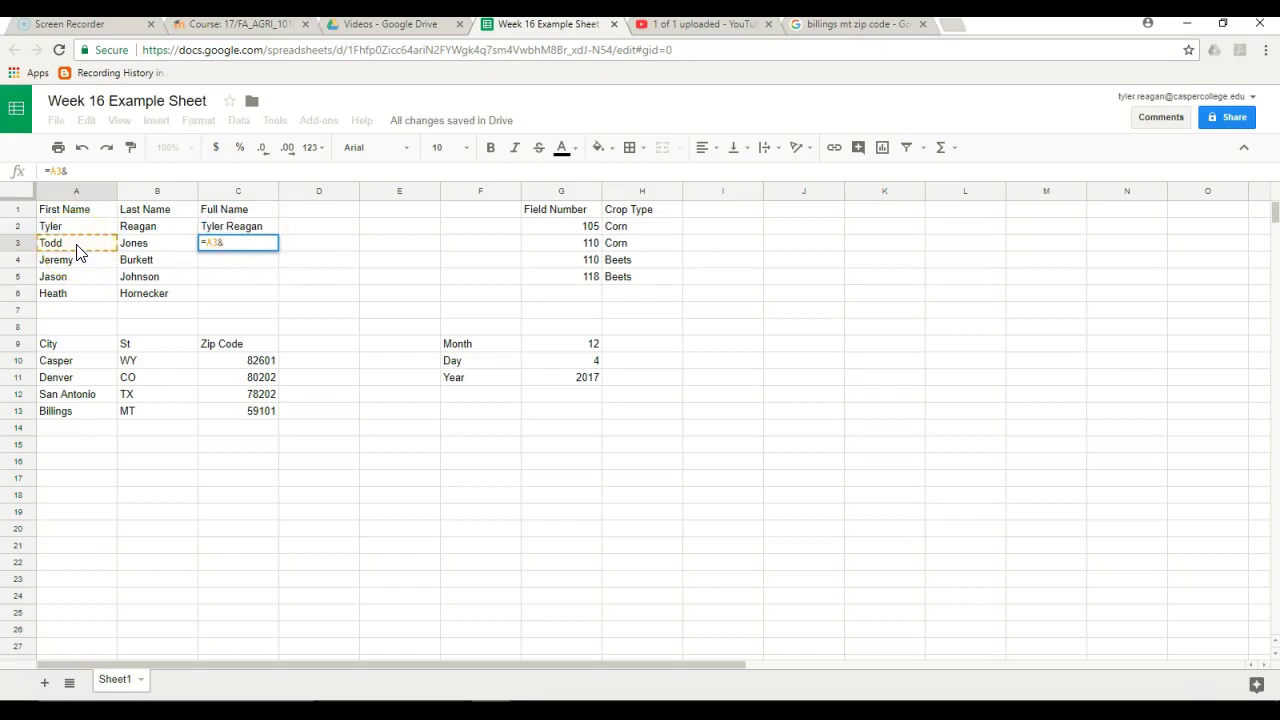
{"action": "type", "text": "\""}
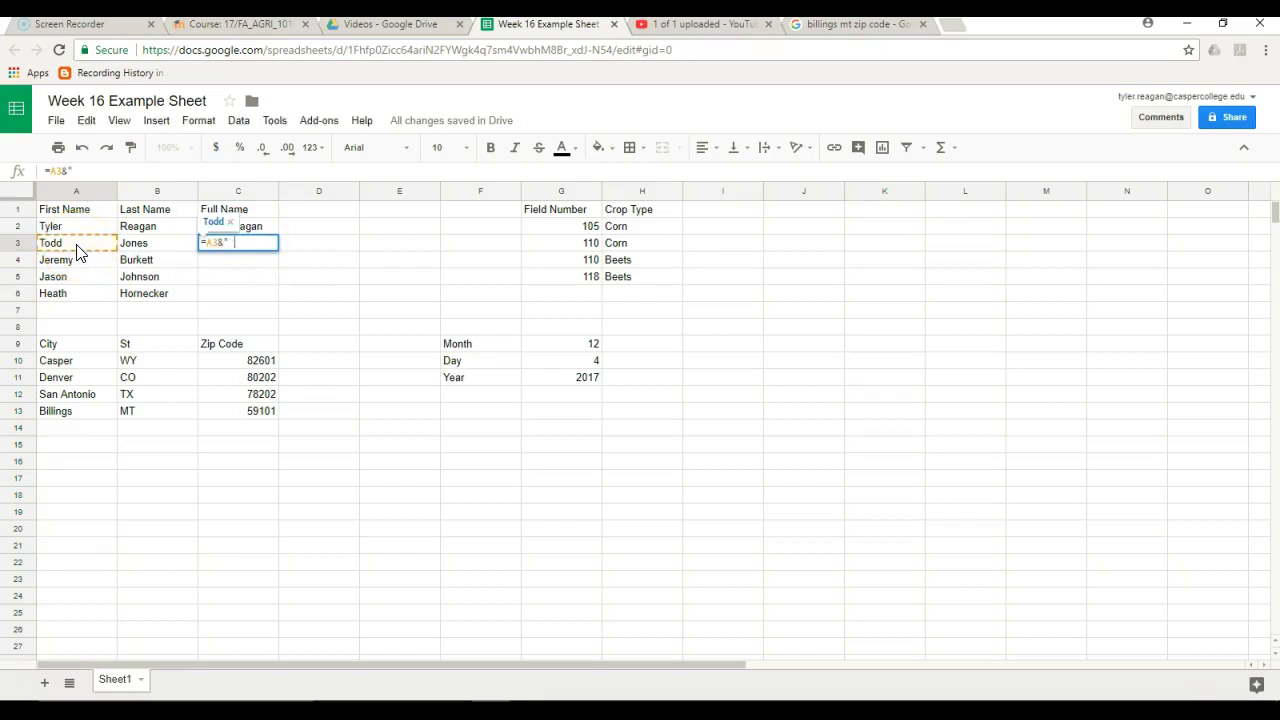
{"action": "type", "text": " \"&"}
{"action": "left_click", "coordinate": [128, 250]}
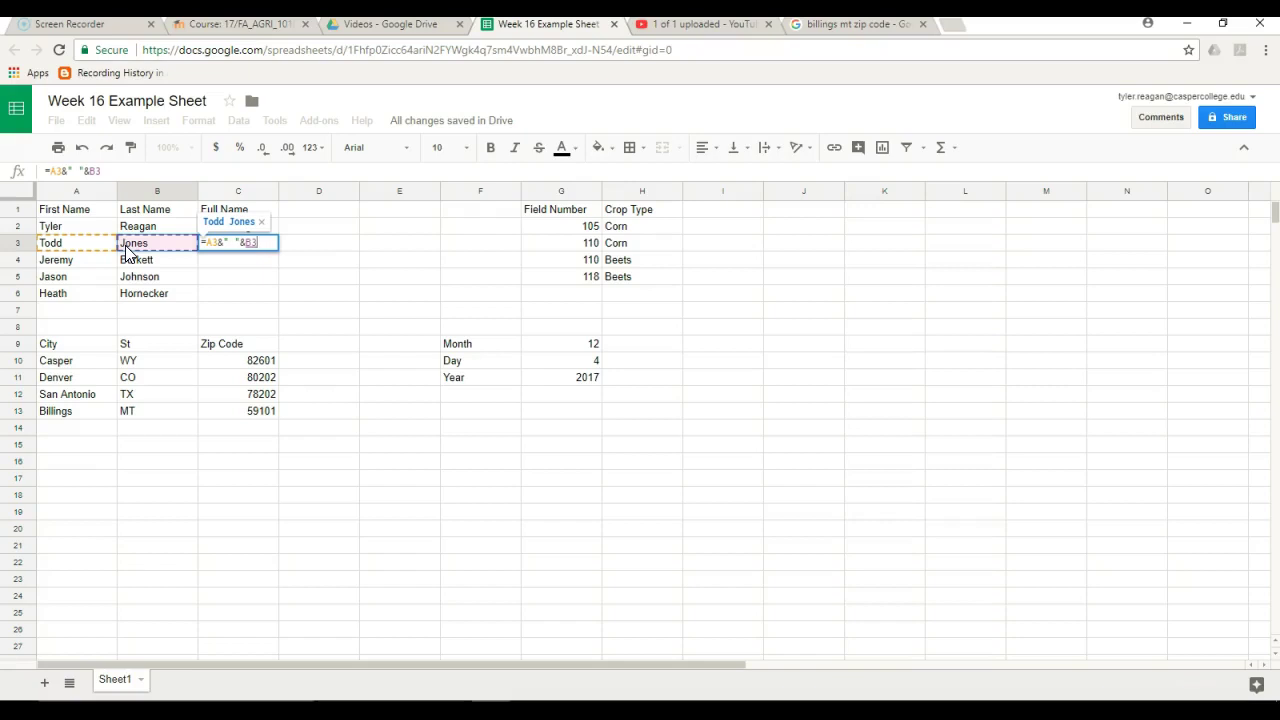
Extend the formula in C3 with a comma, a space and the first name from A4, giving =A3&" "&B3&", "&A4
{"action": "type", "text": "&"}
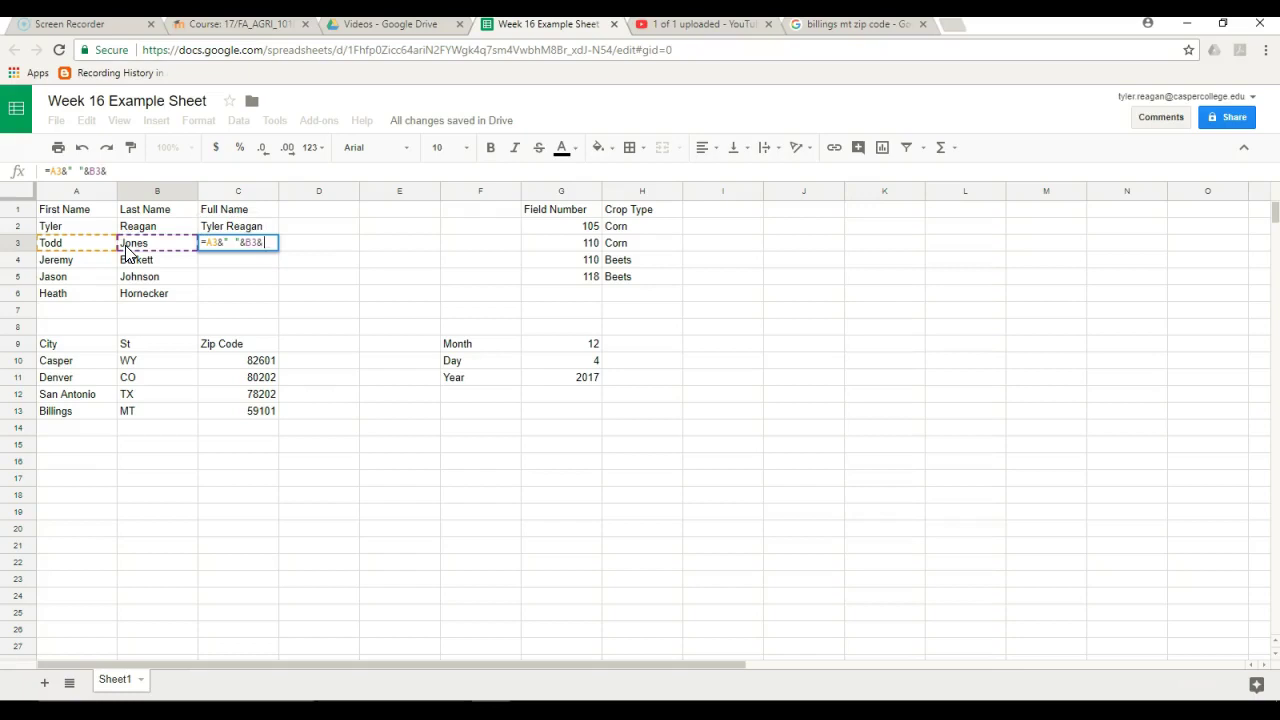
{"action": "type", "text": "\","}
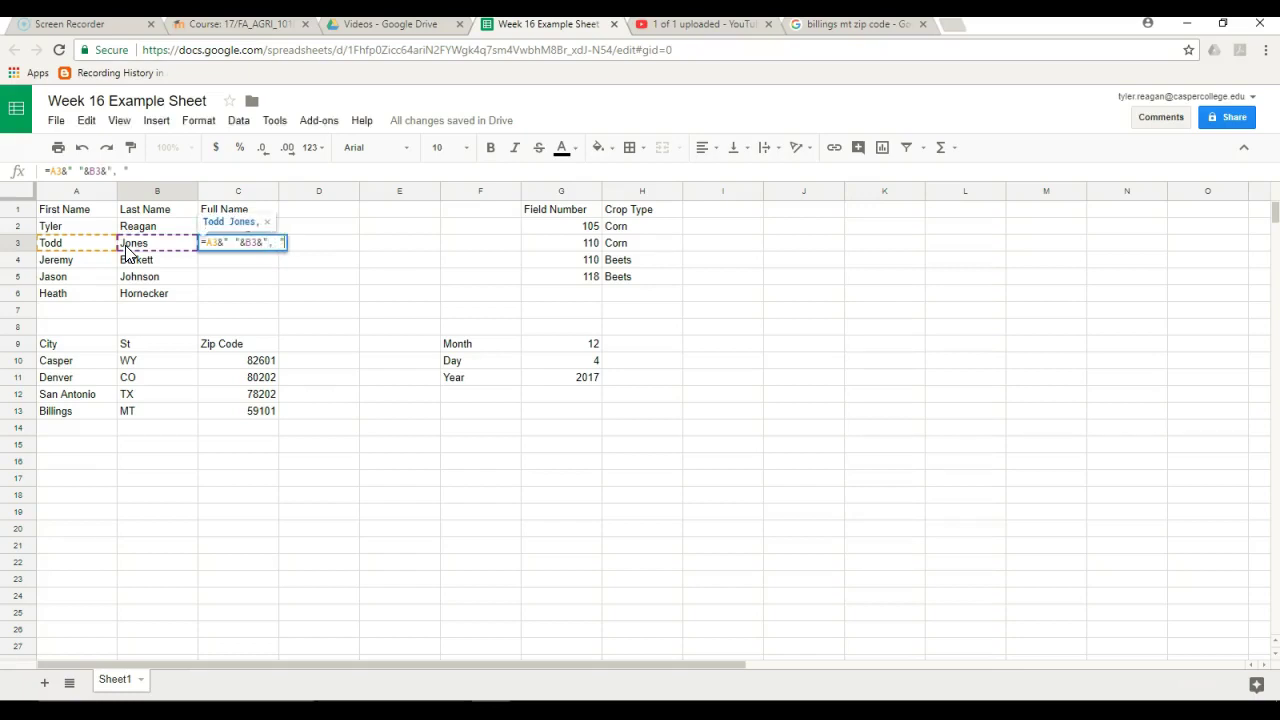
{"action": "left_click", "coordinate": [80, 261]}
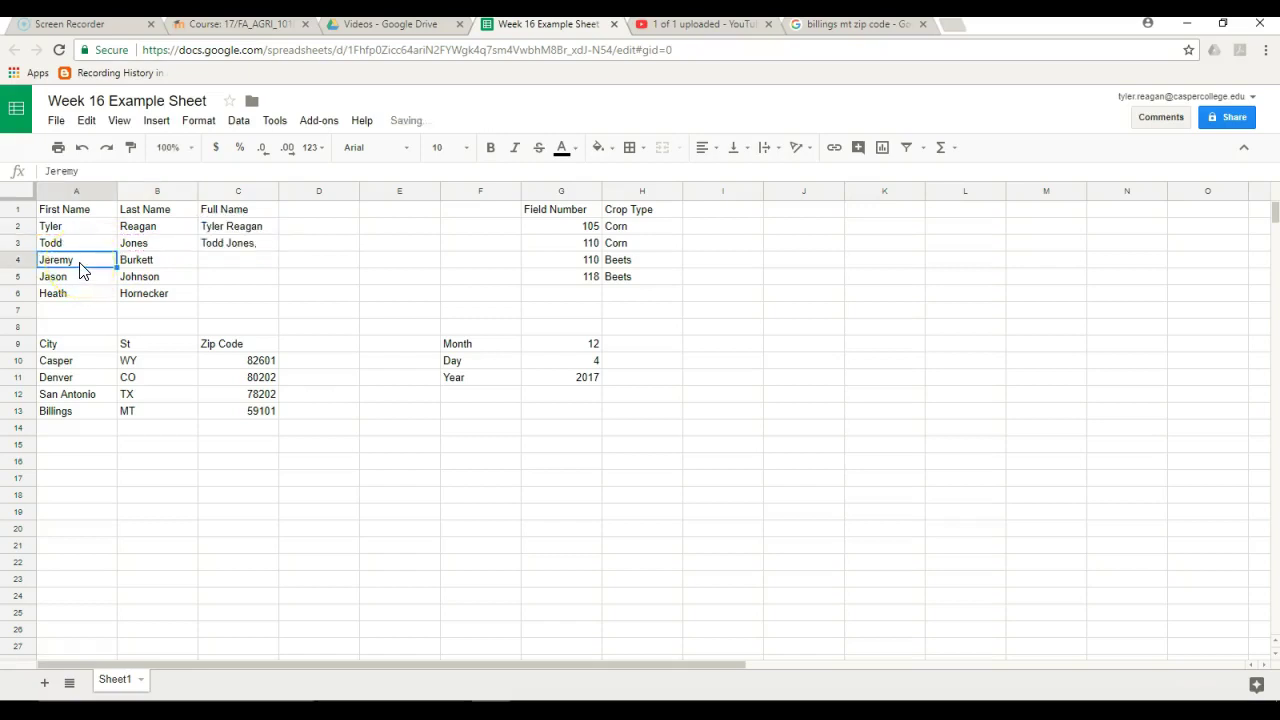
{"action": "double_click", "coordinate": [206, 246]}
{"action": "left_click", "coordinate": [162, 175]}
{"action": "type", "text": "&\" \"&B3&\", \"&"}
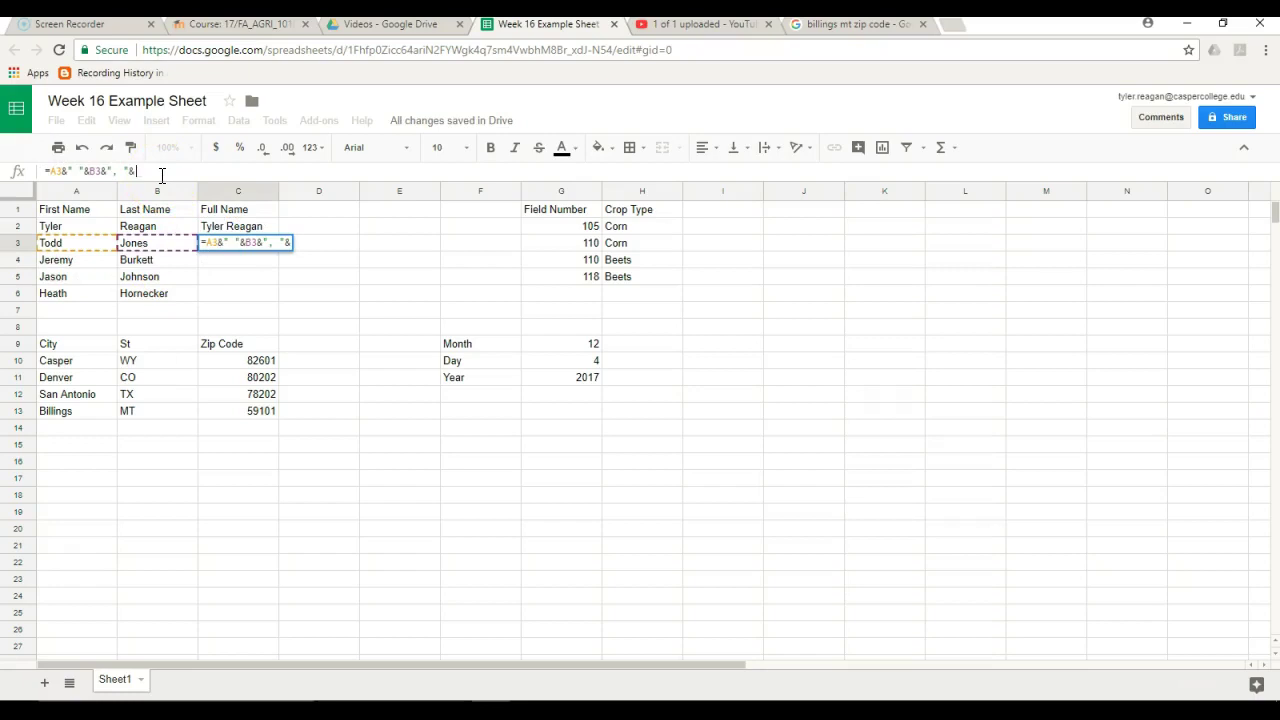
{"action": "left_click", "coordinate": [80, 262]}
{"action": "key", "text": "Return"}
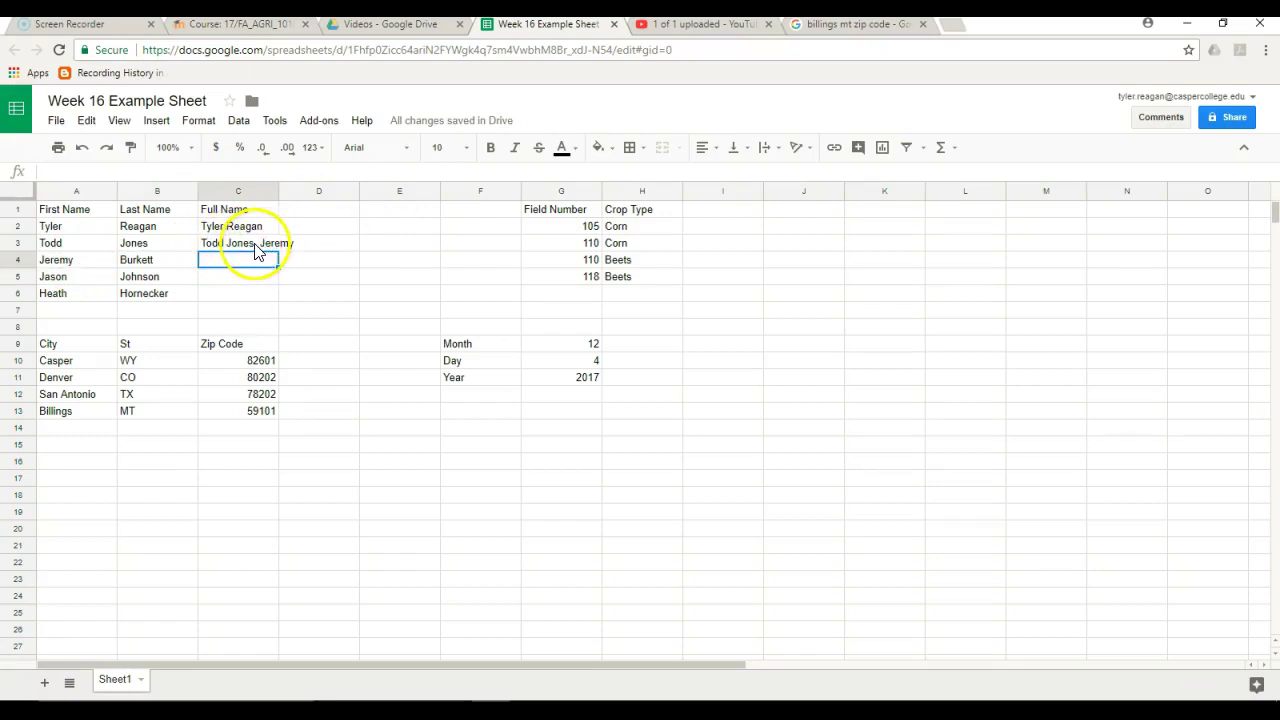
Trim the formula in C3 back to =A3&" "&B3 and fill it down through C6
{"action": "double_click", "coordinate": [255, 245]}
{"action": "left_click_drag", "start_coordinate": [172, 176], "coordinate": [98, 180]}
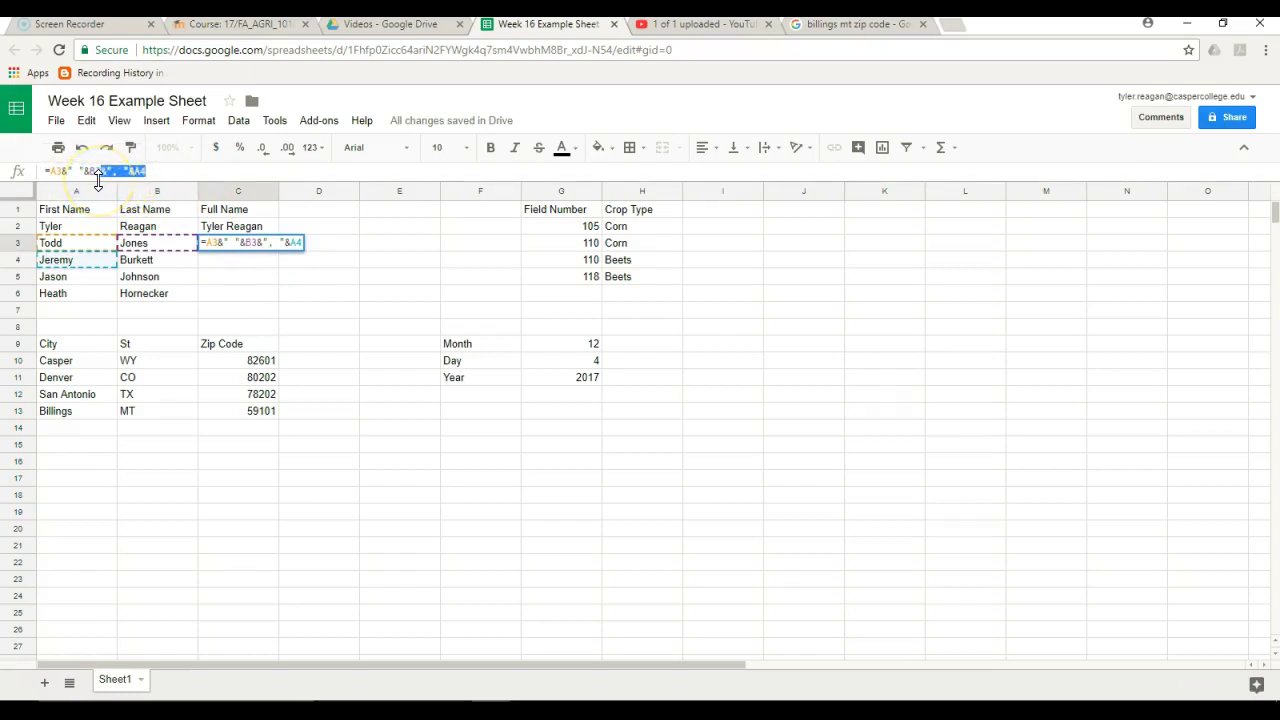
{"action": "key", "text": "BackSpace"}
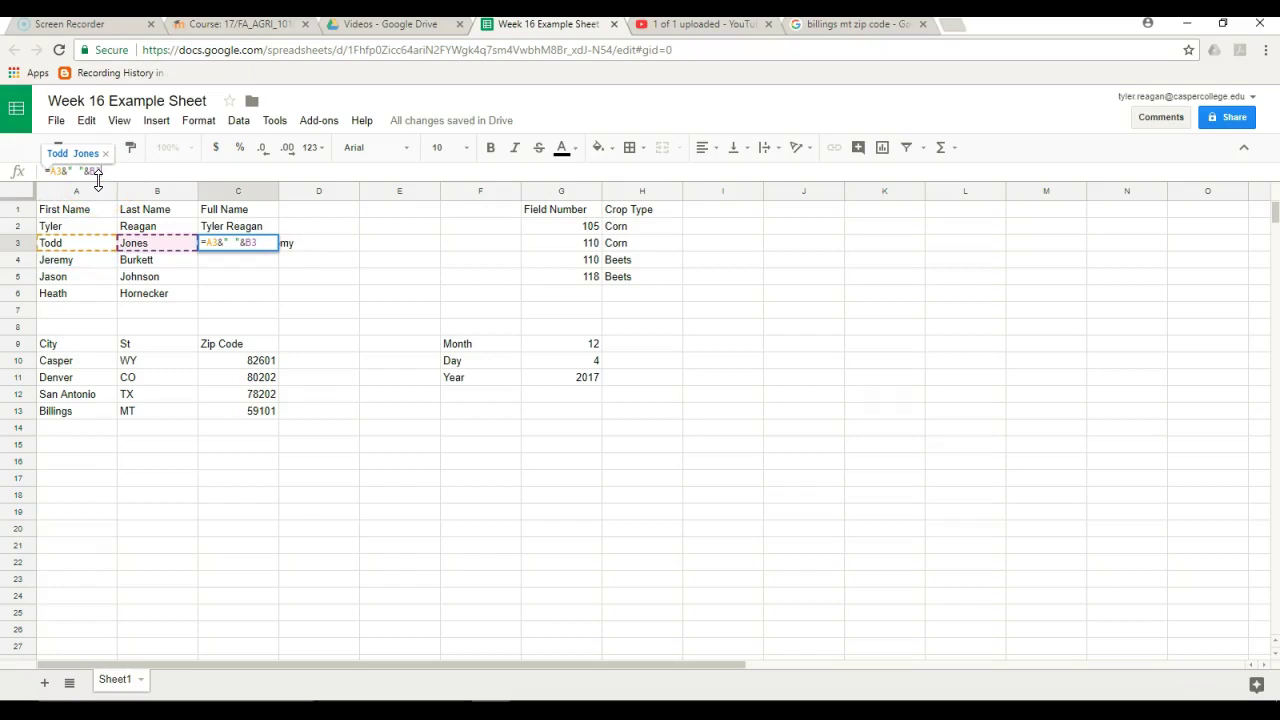
{"action": "key", "text": "Return"}
{"action": "left_click", "coordinate": [258, 248]}
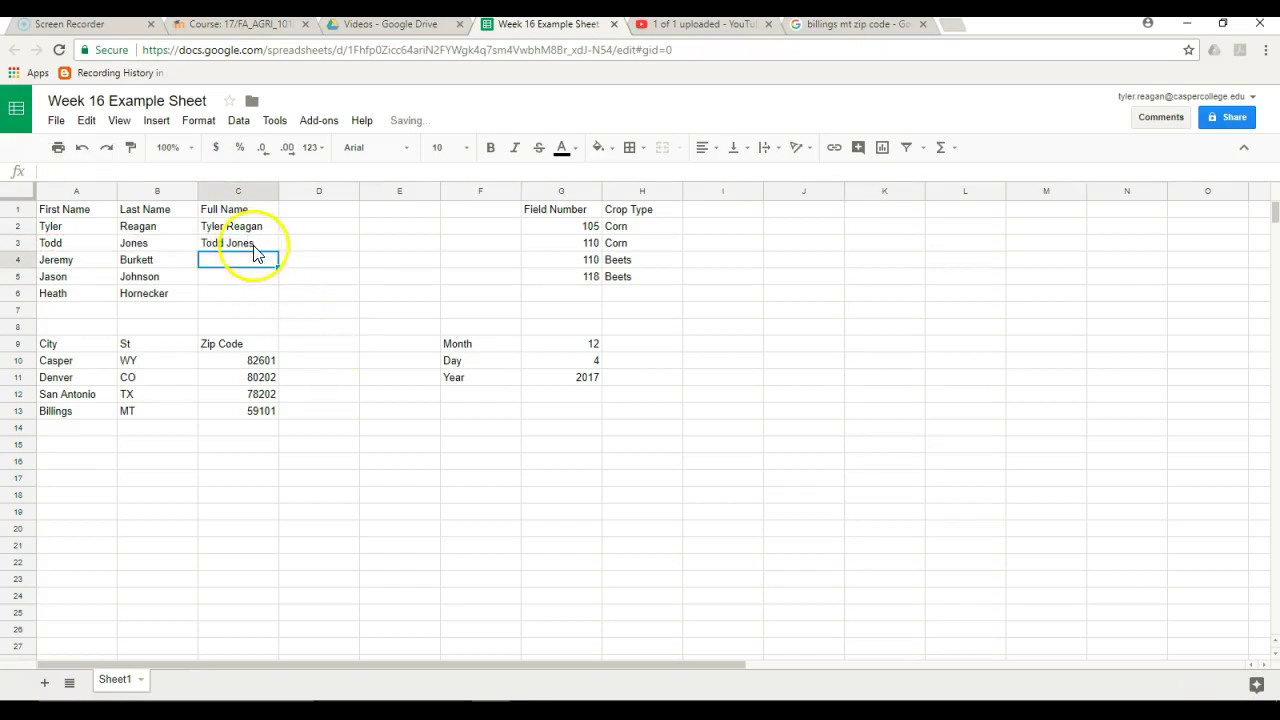
{"action": "left_click_drag", "start_coordinate": [280, 249], "coordinate": [277, 294]}
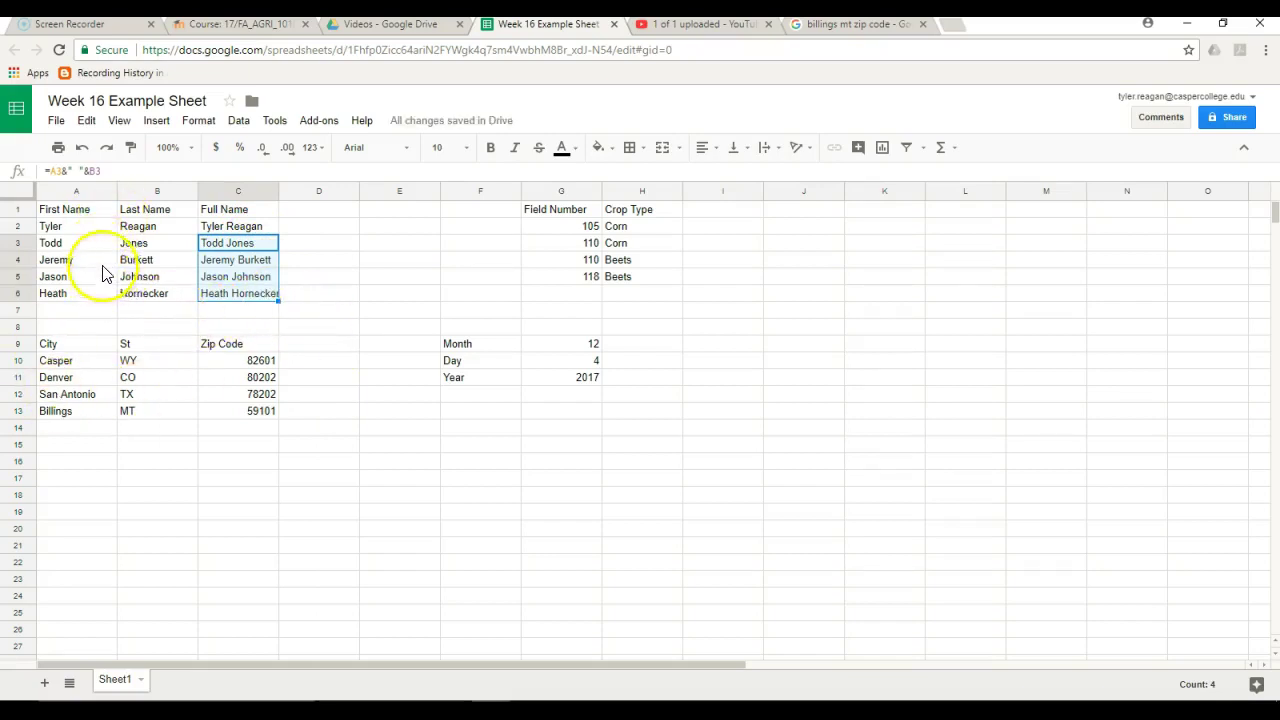
Retype the first name in A2 with a trailing space after it
{"action": "left_click", "coordinate": [88, 231]}
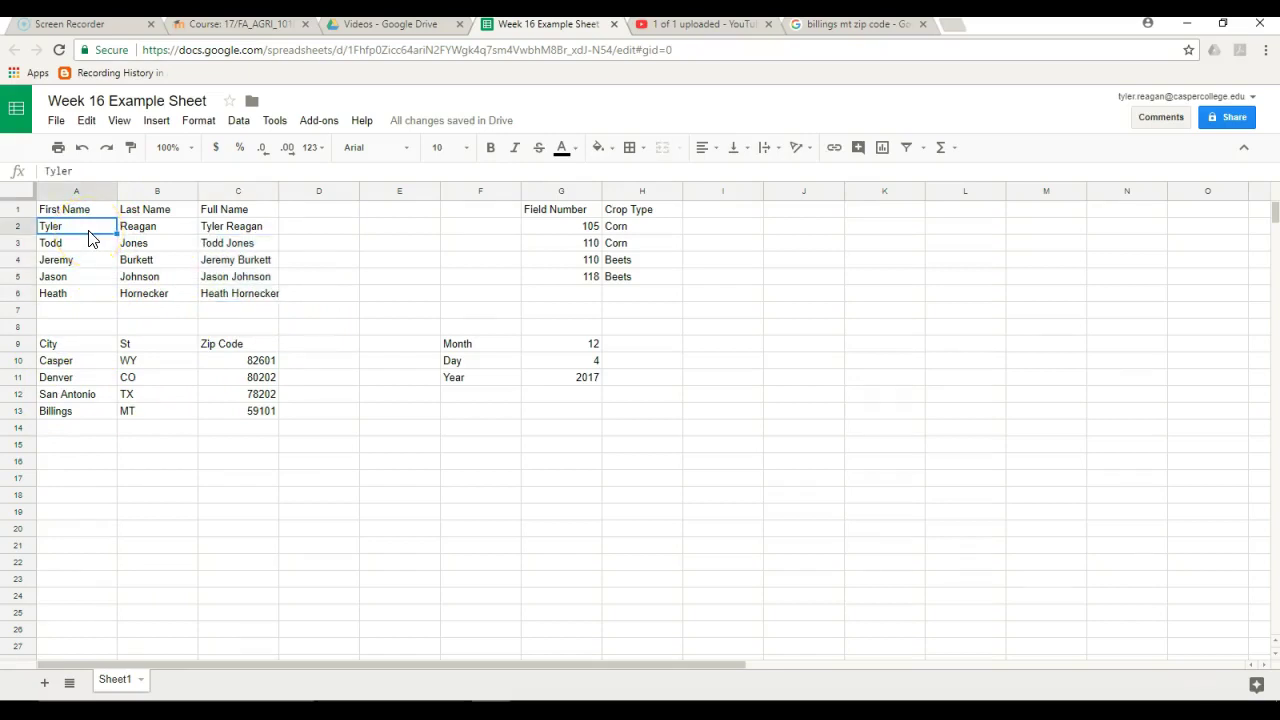
{"action": "double_click", "coordinate": [88, 225]}
{"action": "key", "text": "BackSpace"}
{"action": "key", "text": "BackSpace"}
{"action": "key", "text": "BackSpace"}
{"action": "key", "text": "BackSpace"}
{"action": "key", "text": "BackSpace"}
{"action": "type", "text": "Tyler"}
{"action": "key", "text": "Return"}
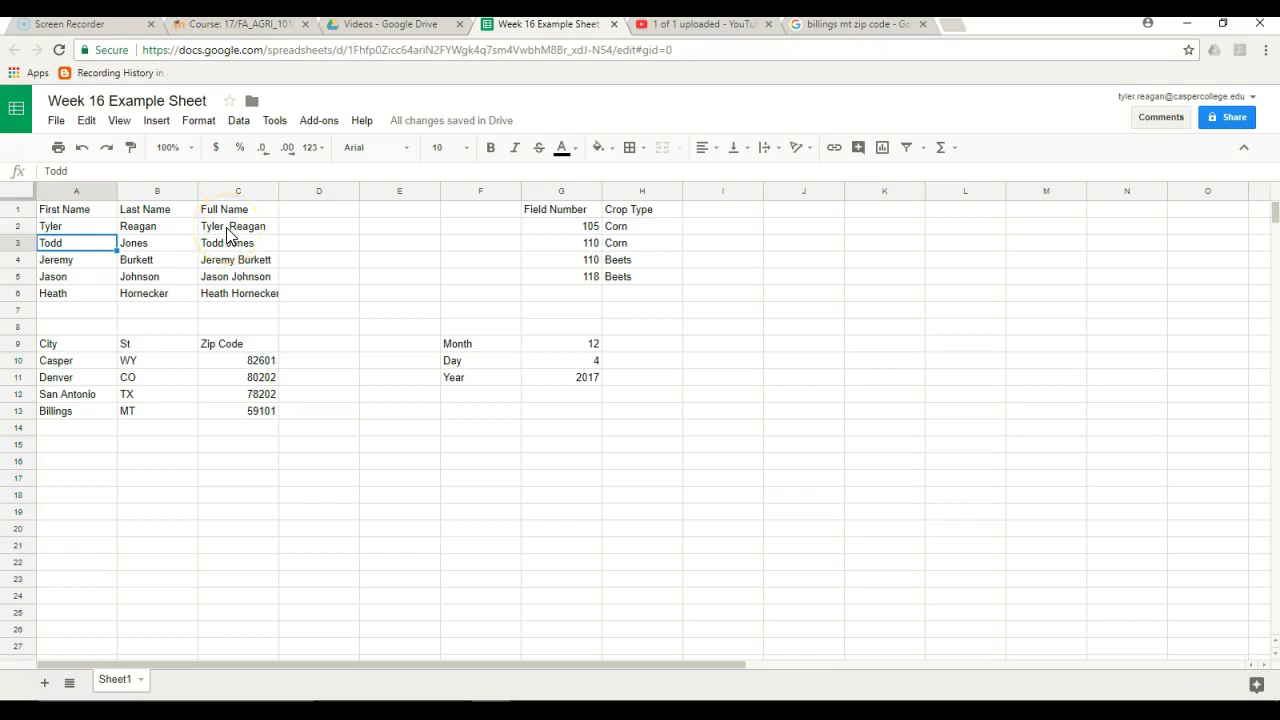
Remove the trailing space from the first name in A2
{"action": "left_click", "coordinate": [96, 232]}
{"action": "double_click", "coordinate": [96, 232]}
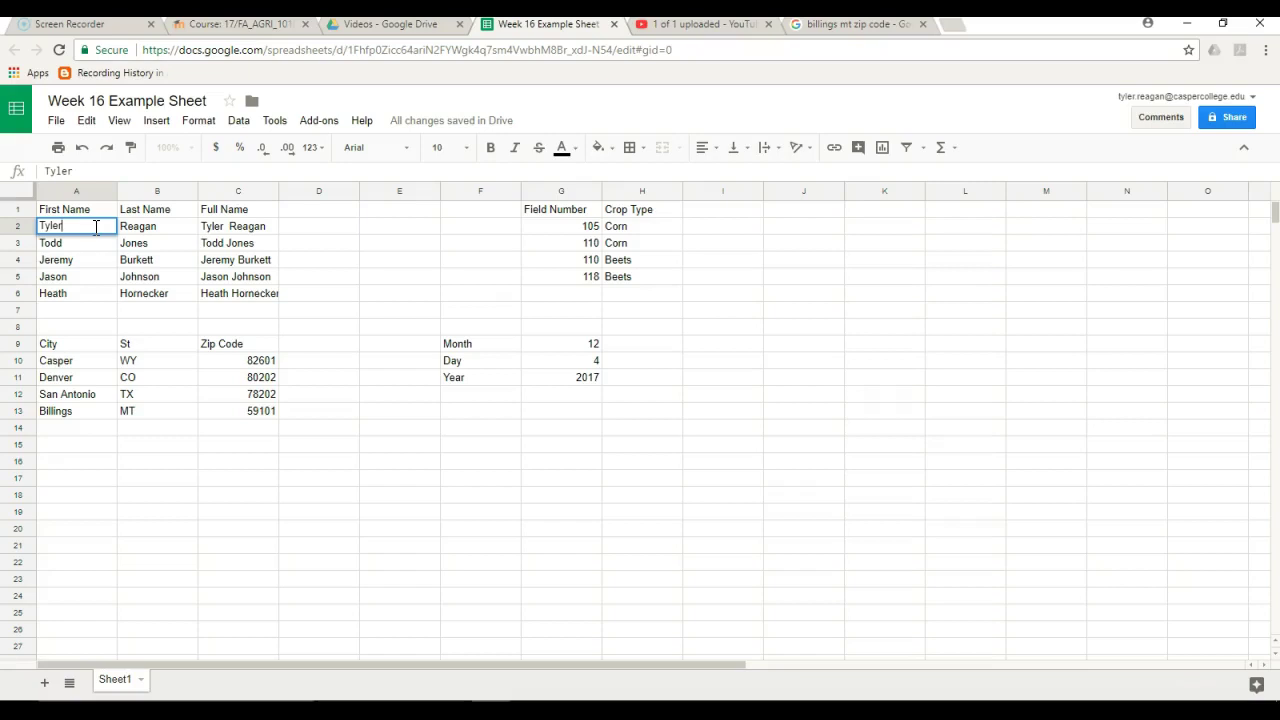
{"action": "key", "text": "Return"}
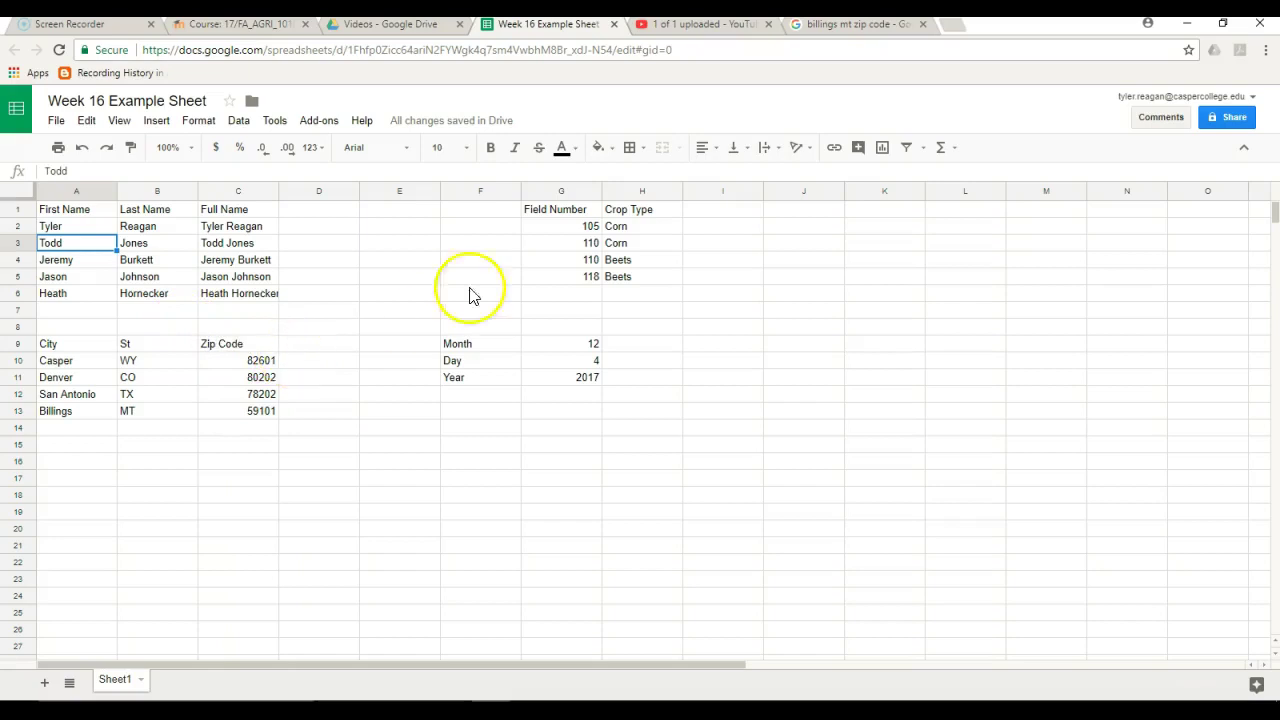
Join the field number and crop type in I2 with =G2&H2 and fill the formula down through I5
{"action": "left_click", "coordinate": [713, 231]}
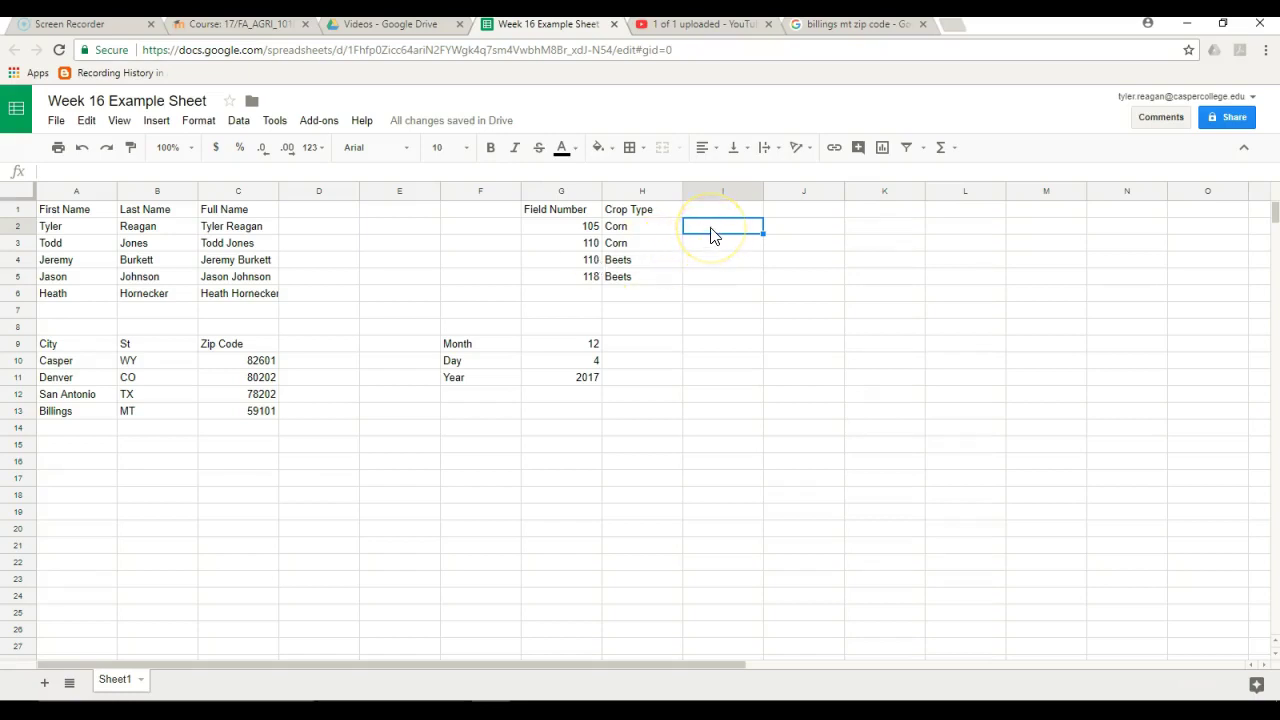
{"action": "type", "text": "="}
{"action": "left_click", "coordinate": [563, 230]}
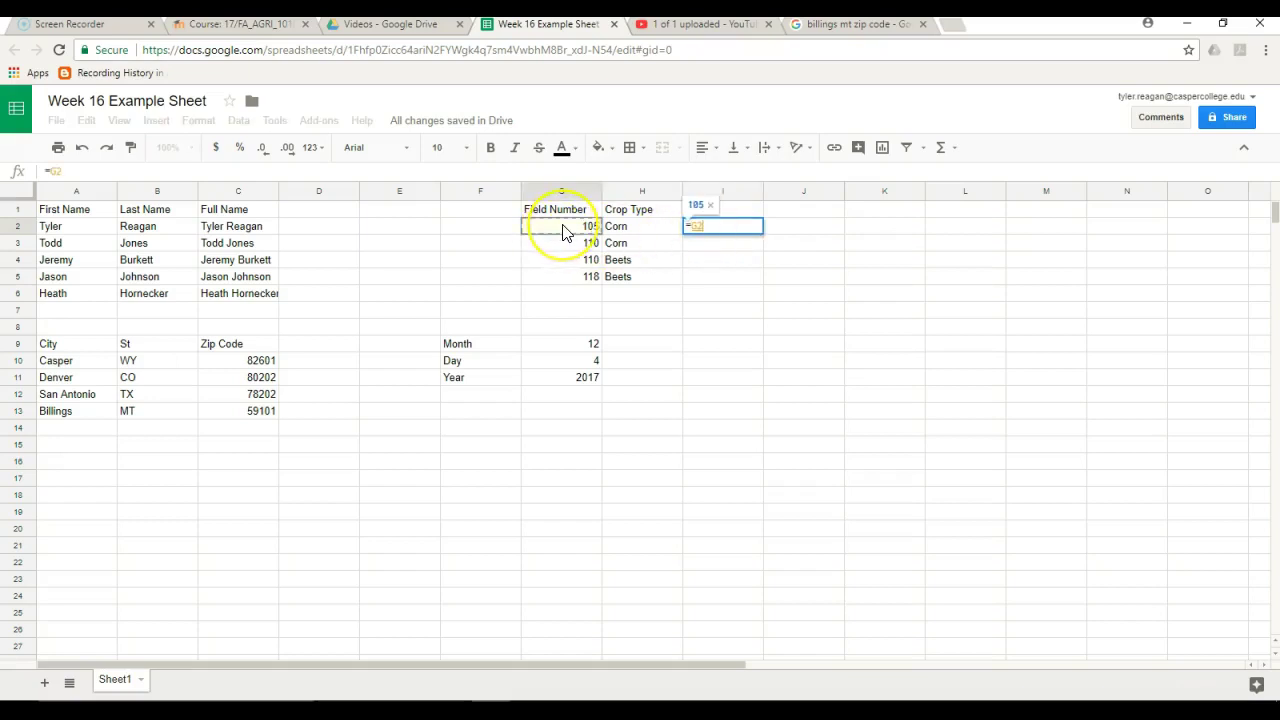
{"action": "type", "text": "&"}
{"action": "left_click", "coordinate": [620, 230]}
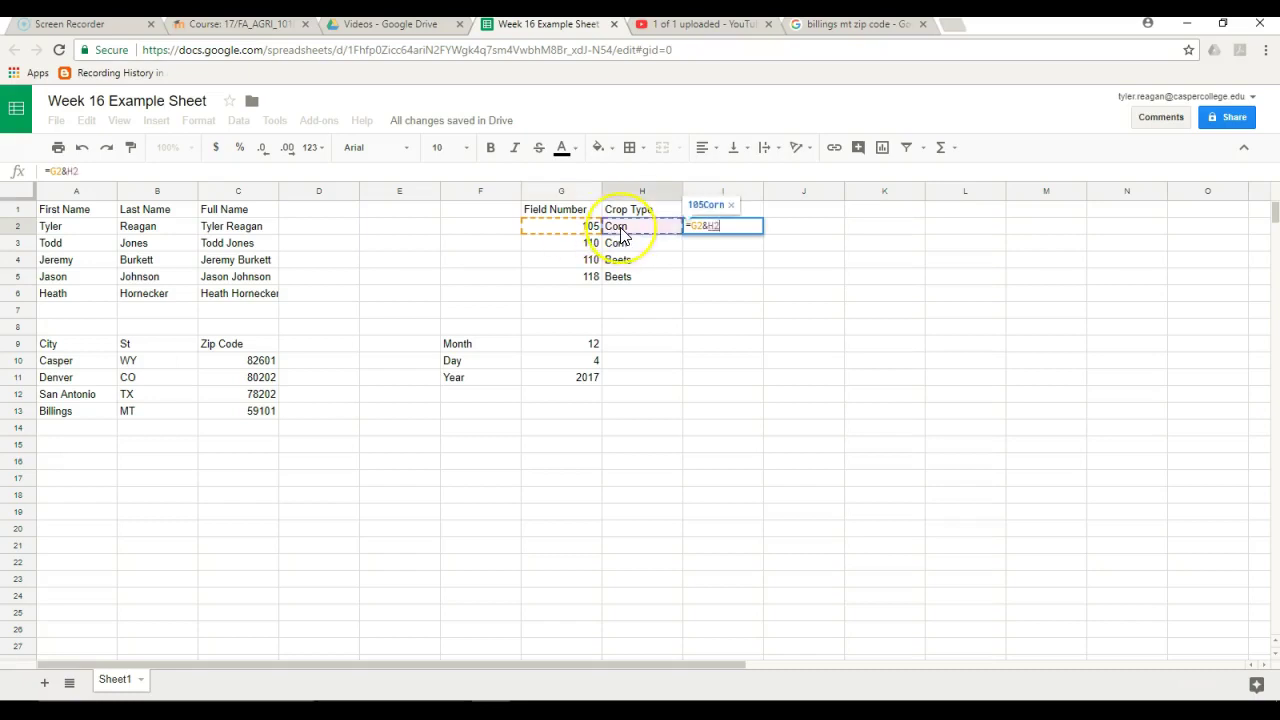
{"action": "key", "text": "Return"}
{"action": "left_click", "coordinate": [706, 238]}
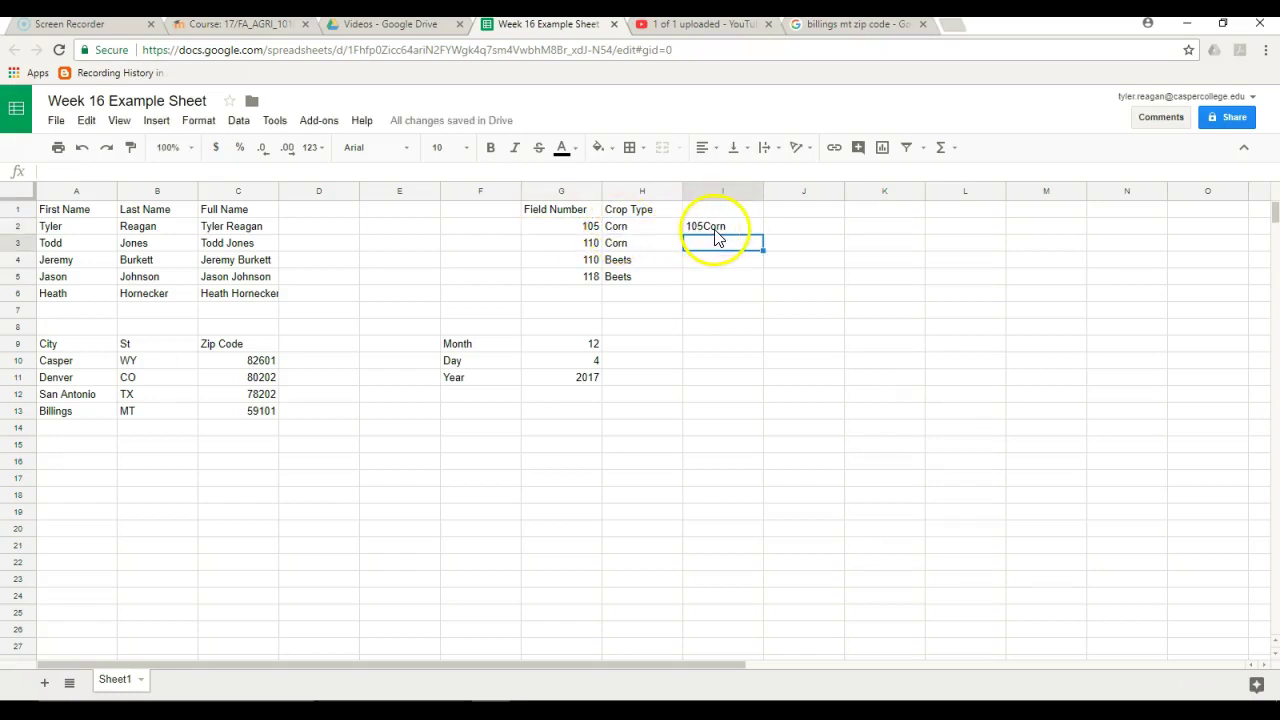
{"action": "left_click", "coordinate": [745, 228]}
{"action": "left_click_drag", "start_coordinate": [763, 233], "coordinate": [766, 280]}
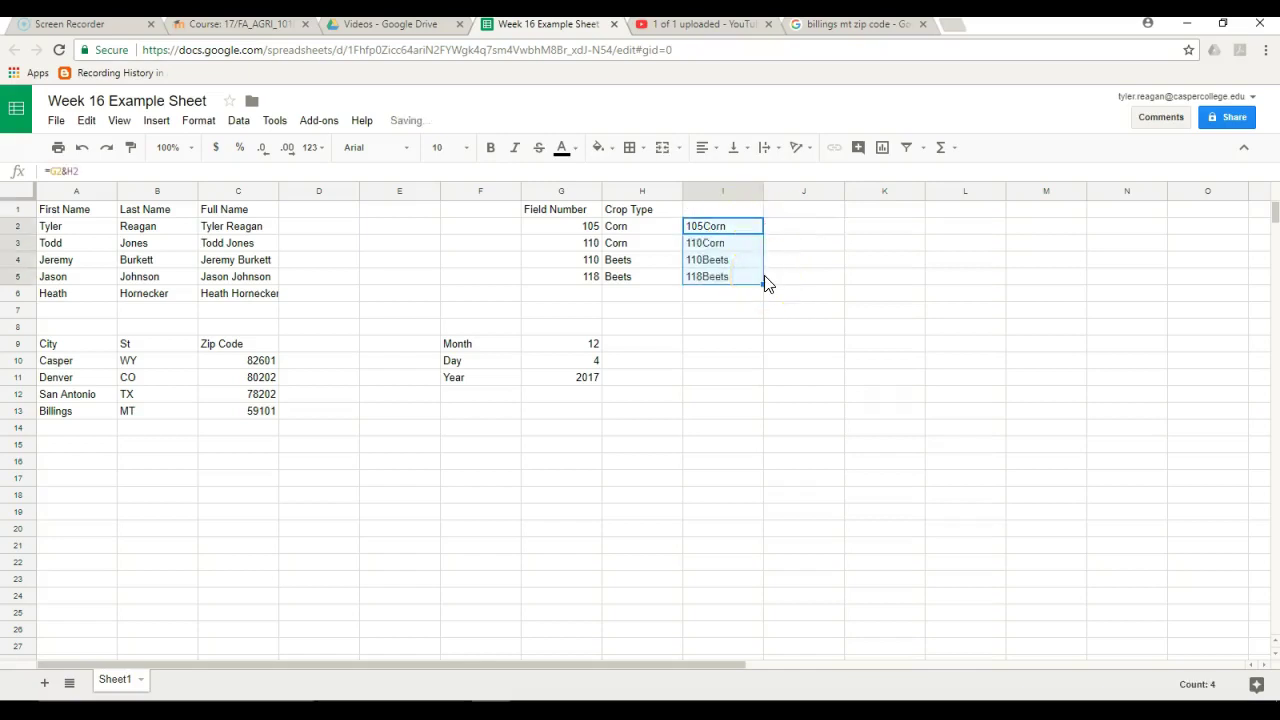
Compare the combined values in I2:I5 with the field numbers in column G and the crop types in column H
{"action": "left_click", "coordinate": [720, 246]}
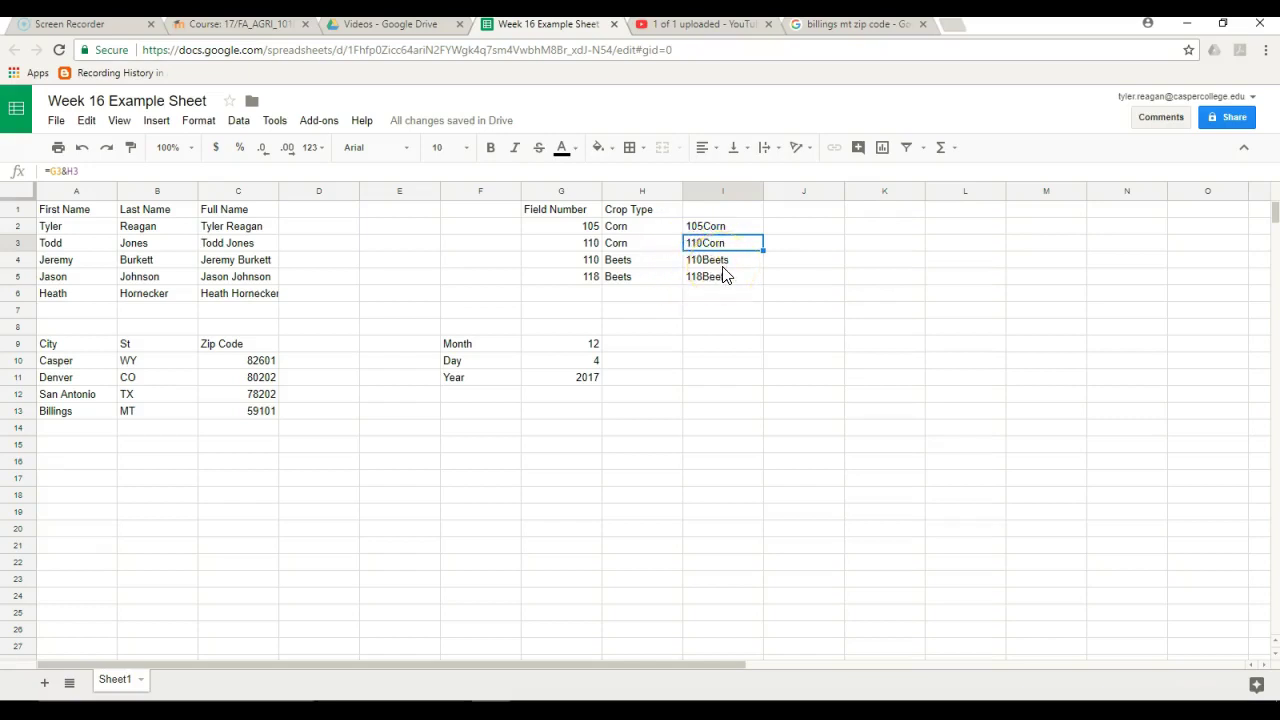
{"action": "left_click_drag", "start_coordinate": [634, 210], "coordinate": [634, 309]}
{"action": "left_click", "coordinate": [589, 248]}
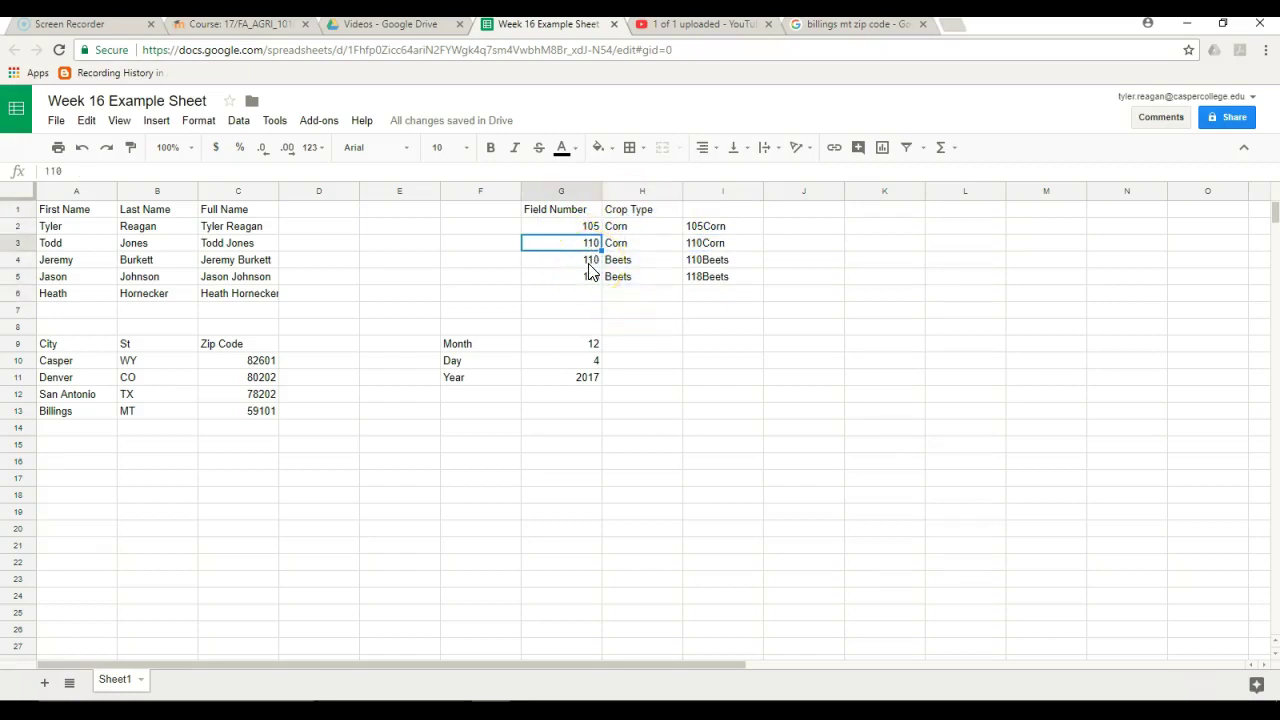
{"action": "left_click", "coordinate": [589, 265]}
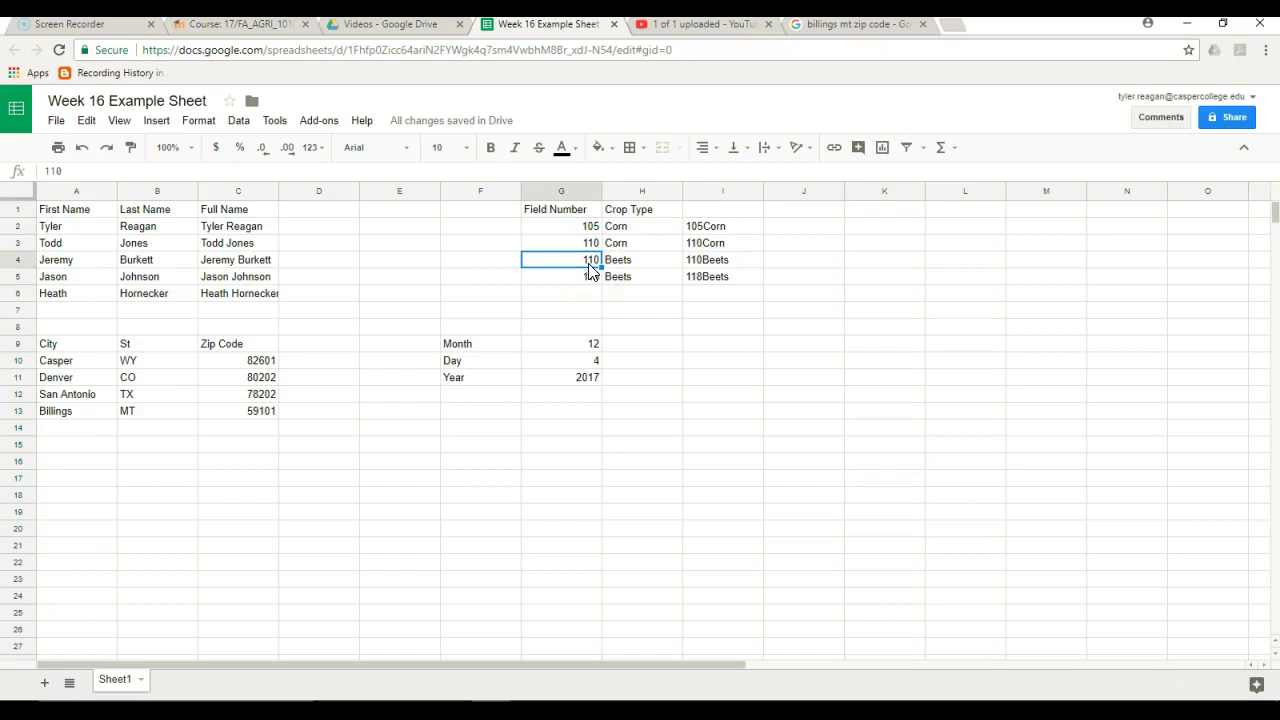
{"action": "left_click_drag", "start_coordinate": [735, 209], "coordinate": [748, 278]}
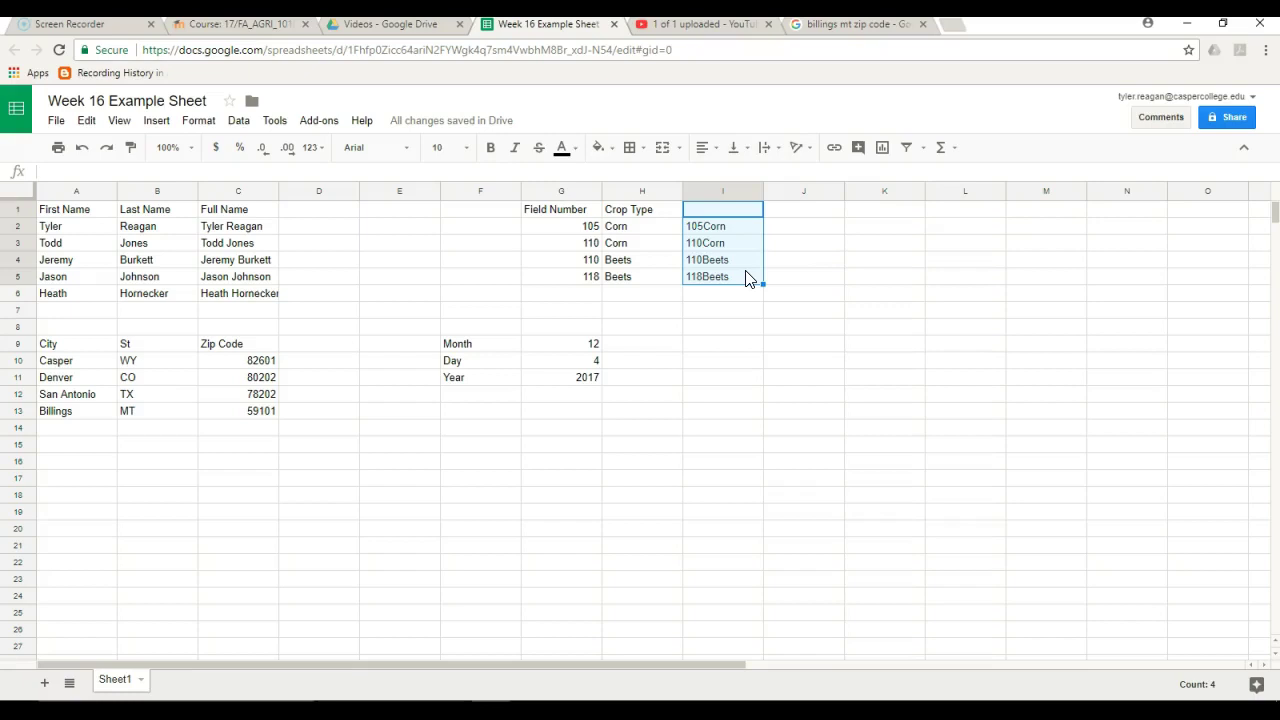
{"action": "left_click_drag", "start_coordinate": [565, 210], "coordinate": [580, 298]}
{"action": "left_click", "coordinate": [640, 212]}
{"action": "left_click_drag", "start_coordinate": [636, 233], "coordinate": [645, 295]}
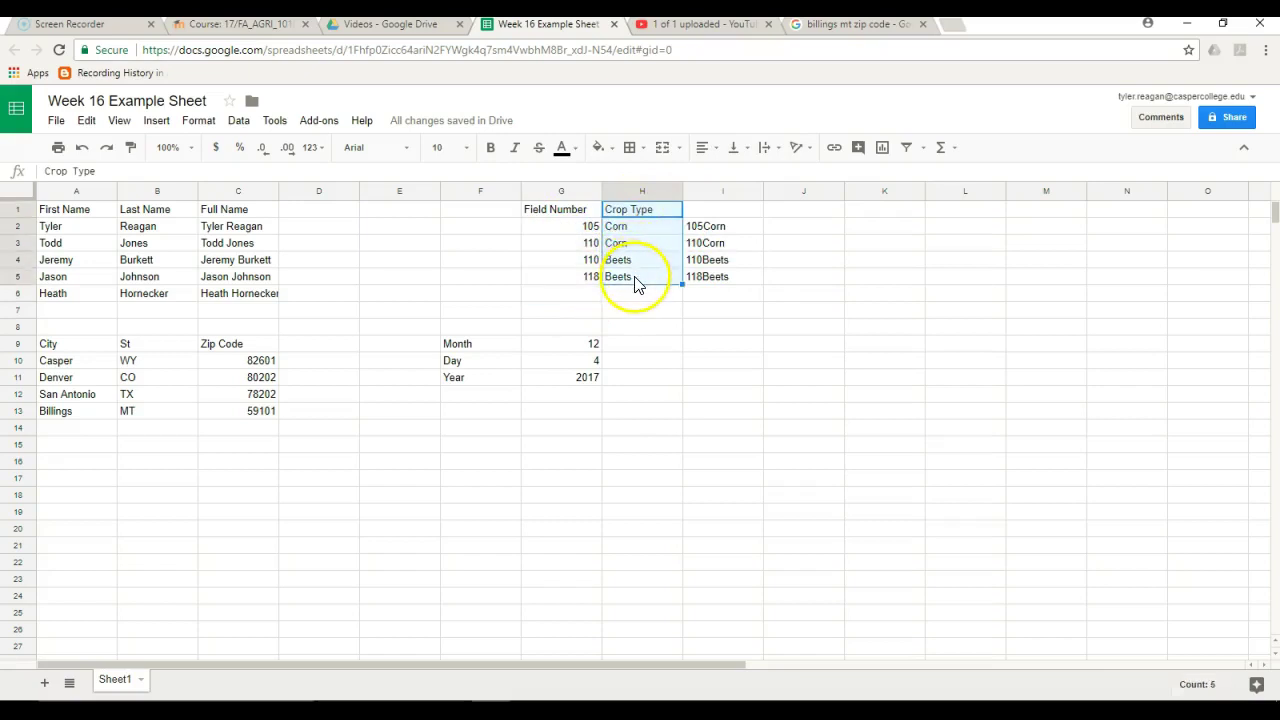
{"action": "left_click", "coordinate": [718, 228]}
{"action": "left_click", "coordinate": [712, 260]}
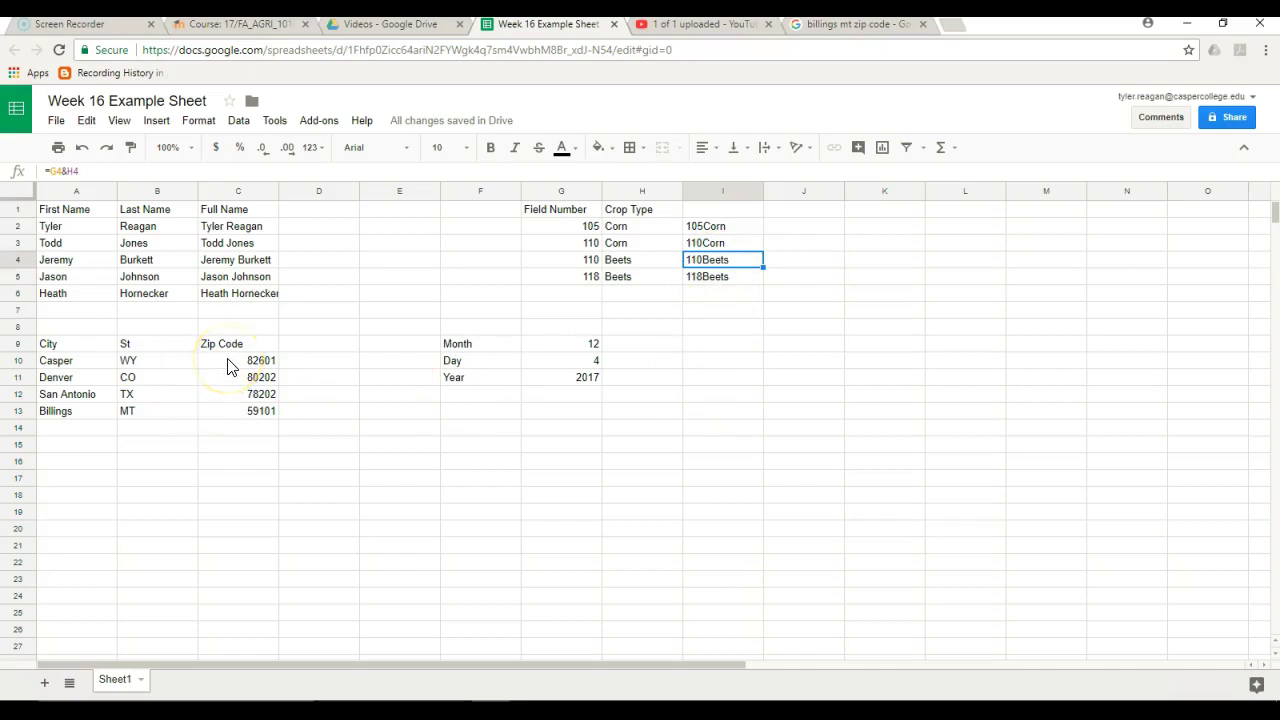
Enter a formula in D10 joining the city in A10 with a comma and a space, =A10&", "
{"action": "left_click", "coordinate": [327, 362]}
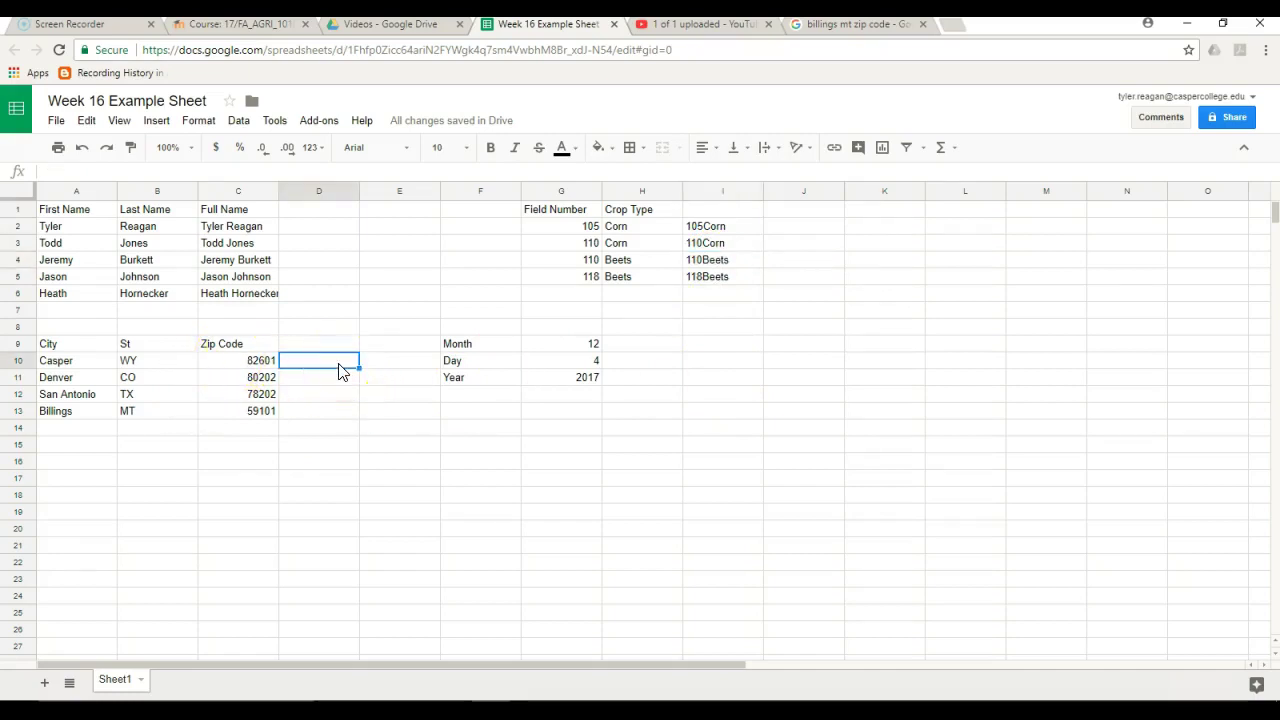
{"action": "type", "text": "="}
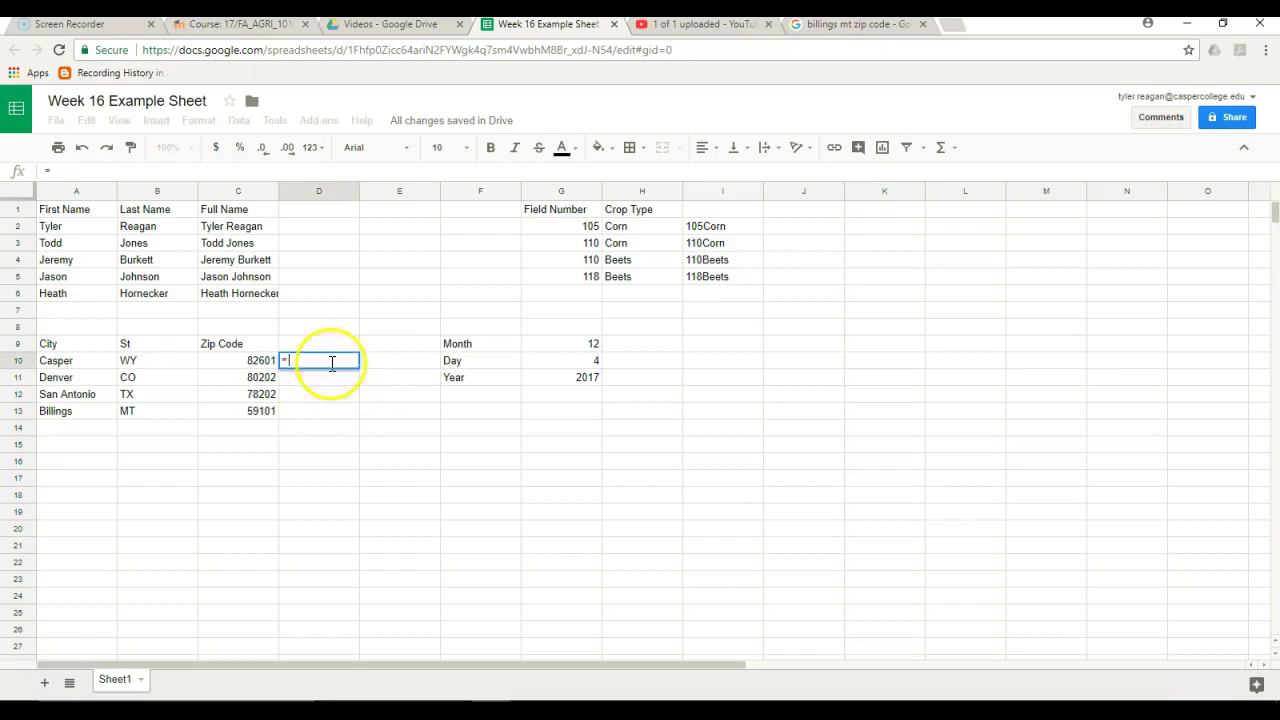
{"action": "left_click", "coordinate": [88, 369]}
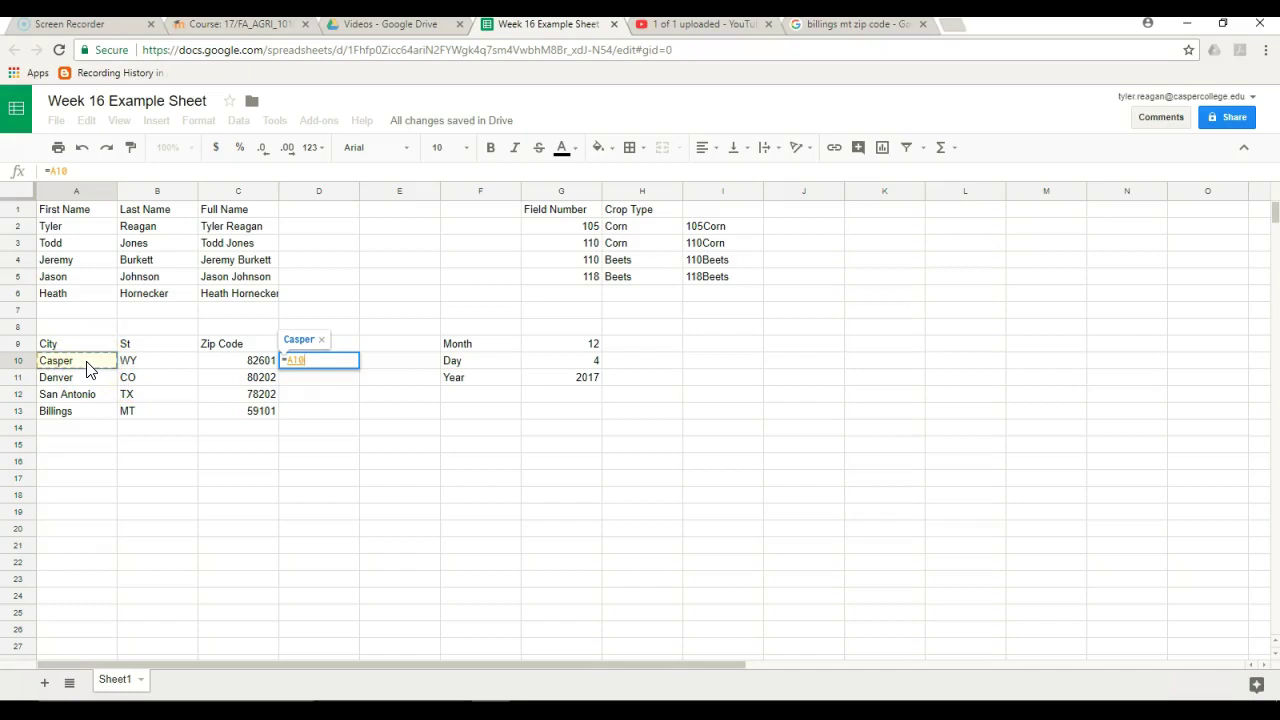
{"action": "type", "text": "&"}
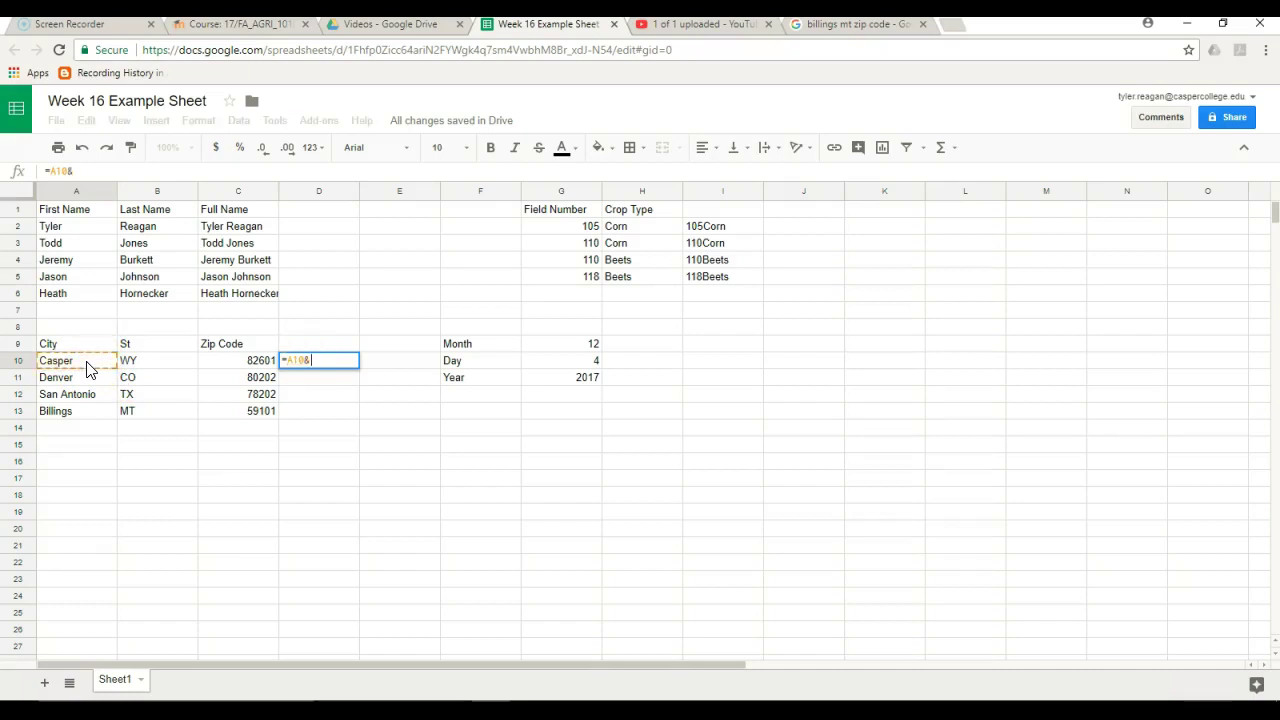
{"action": "type", "text": "\""}
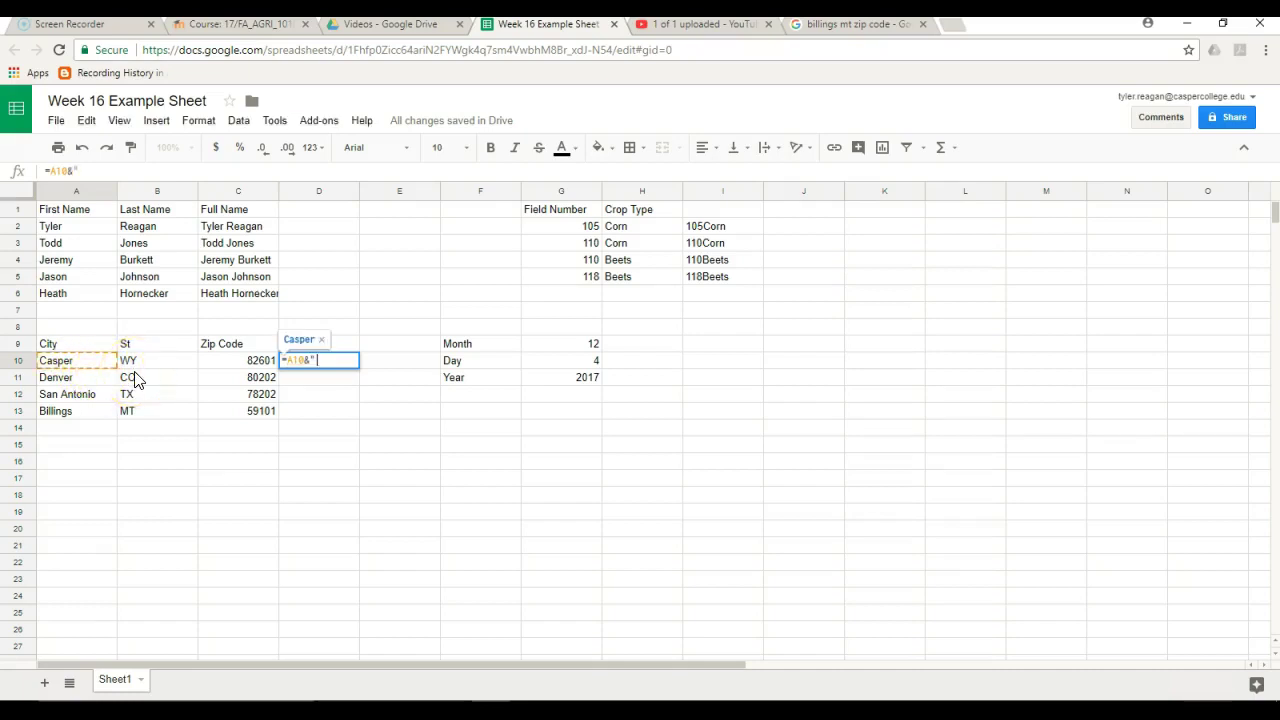
{"action": "type", "text": ","}
{"action": "left_click", "coordinate": [163, 366]}
Extend the D10 formula with the state from B10 and another comma-and-space string, giving =A10&", "&B10", "
{"action": "double_click", "coordinate": [325, 360]}
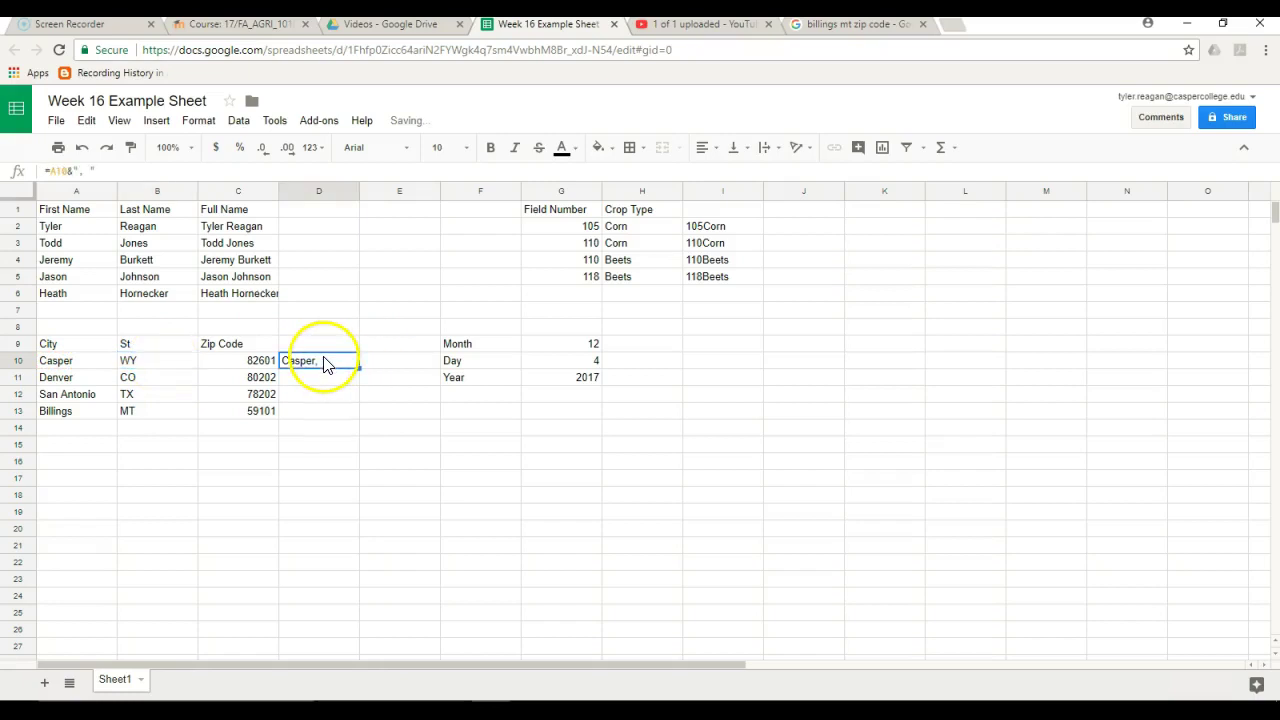
{"action": "type", "text": "&"}
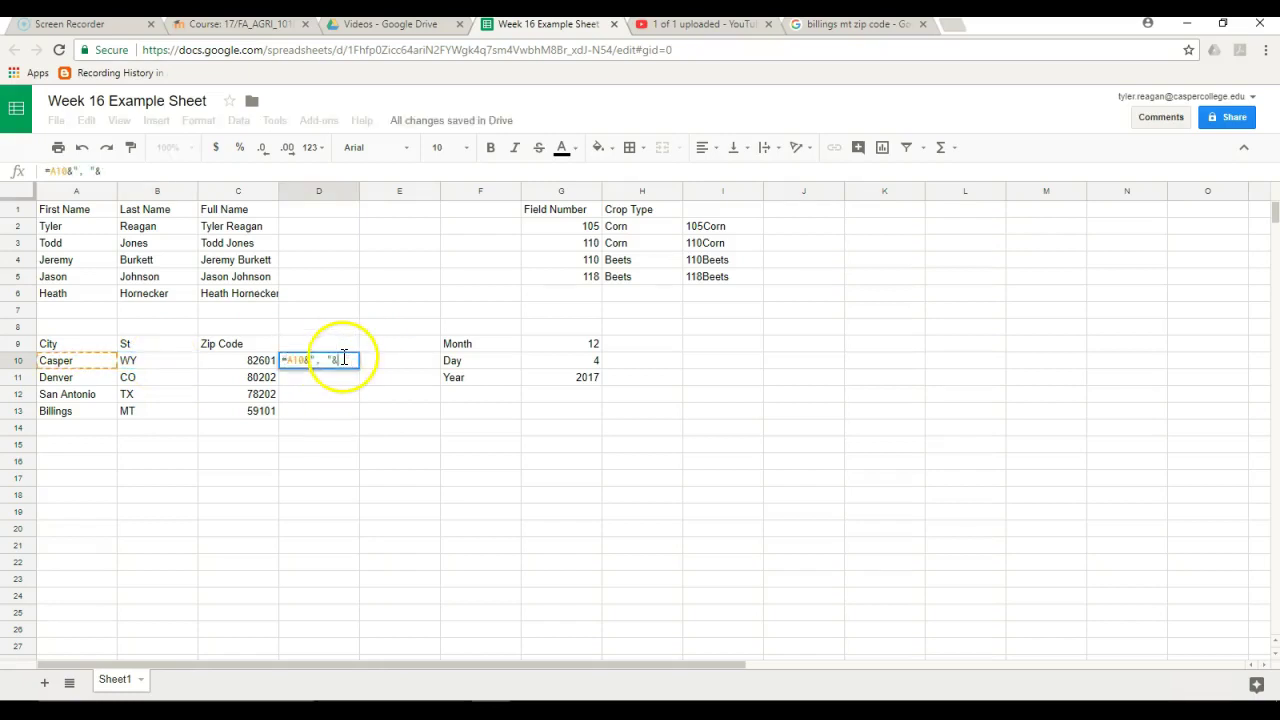
{"action": "left_click", "coordinate": [136, 368]}
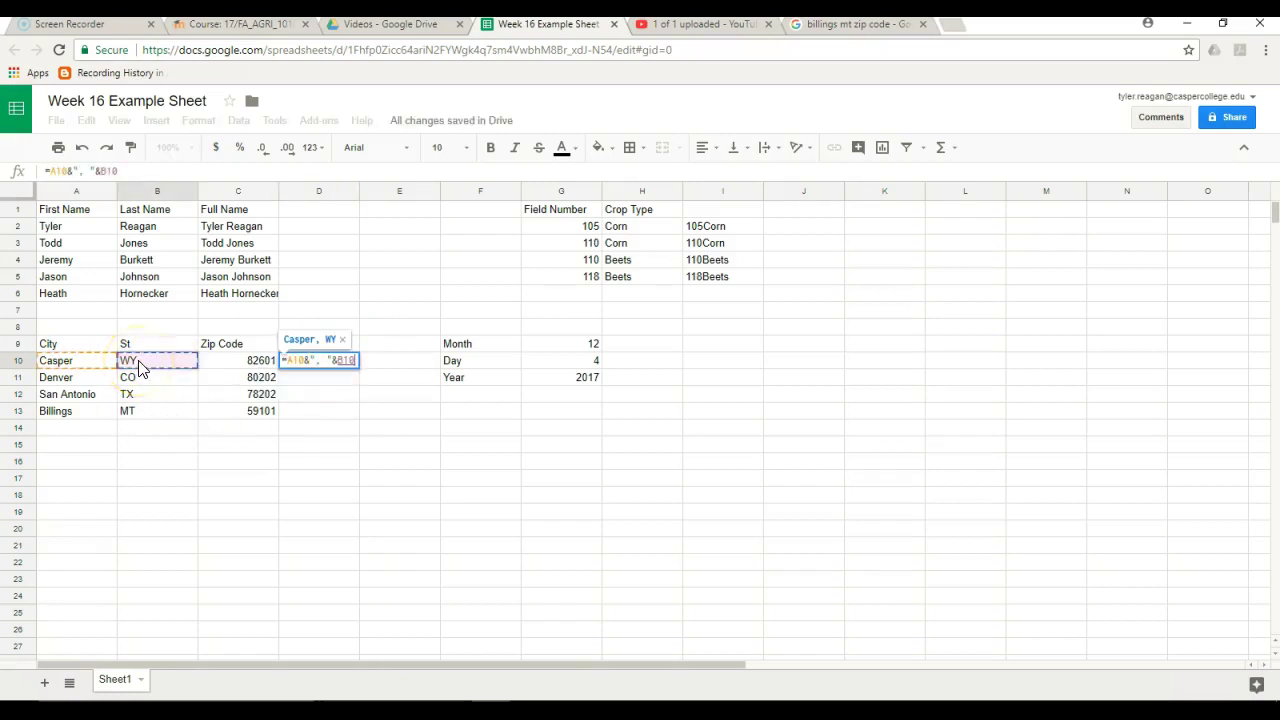
{"action": "type", "text": "\""}
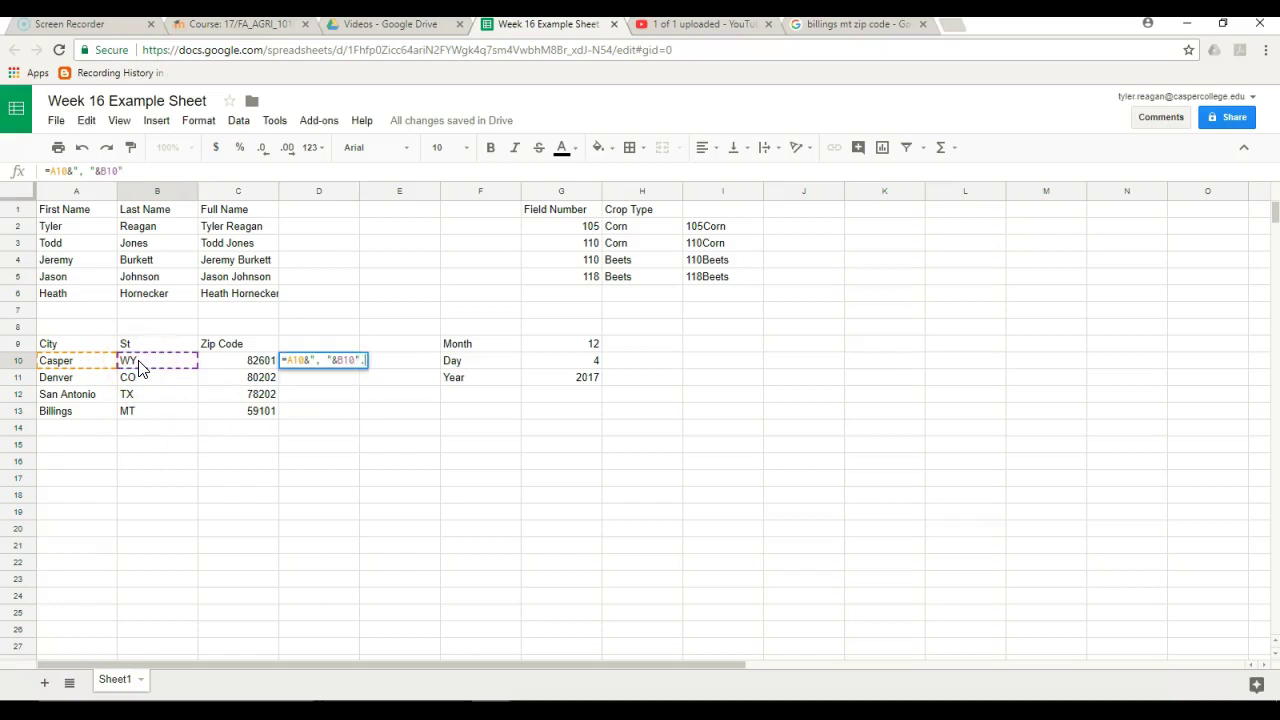
{"action": "type", "text": ", \""}
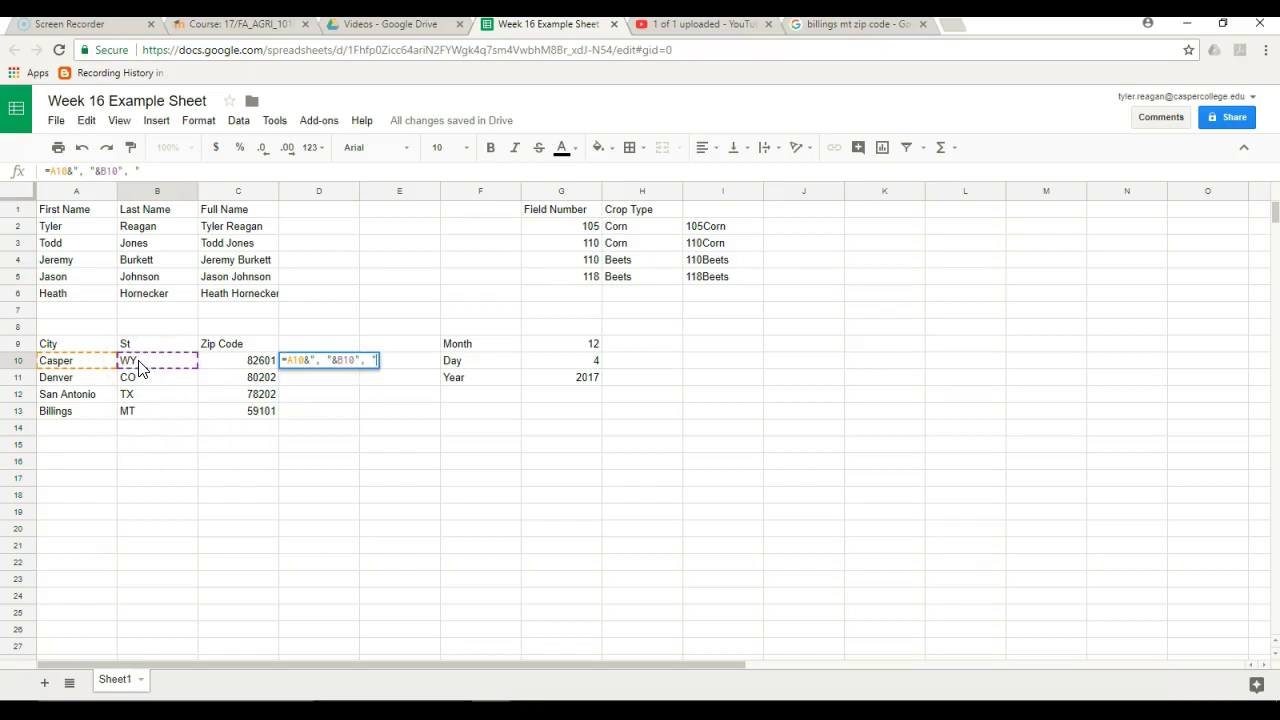
{"action": "left_click", "coordinate": [233, 370]}
Append the zip code from C10 to the D10 formula, giving =A10&", "&B10", "&C10
{"action": "left_click", "coordinate": [329, 358]}
{"action": "double_click", "coordinate": [328, 361]}
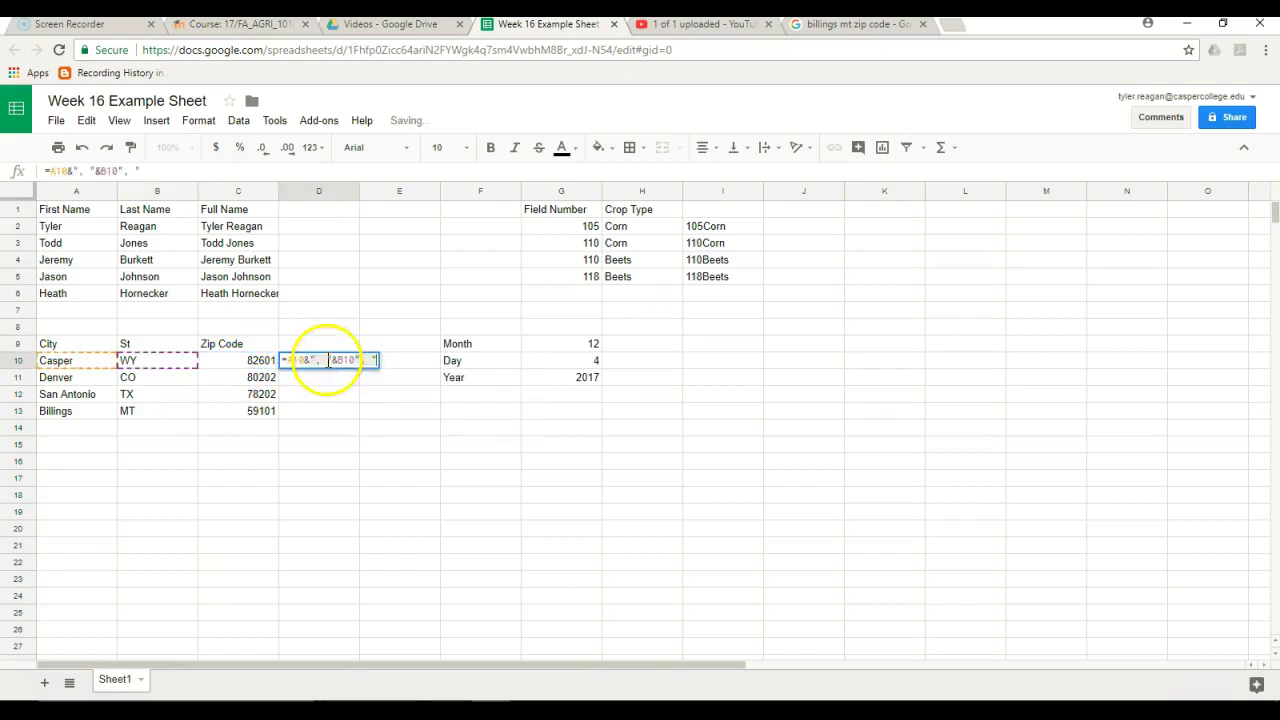
{"action": "left_click", "coordinate": [375, 363]}
{"action": "type", "text": "&"}
{"action": "left_click", "coordinate": [228, 368]}
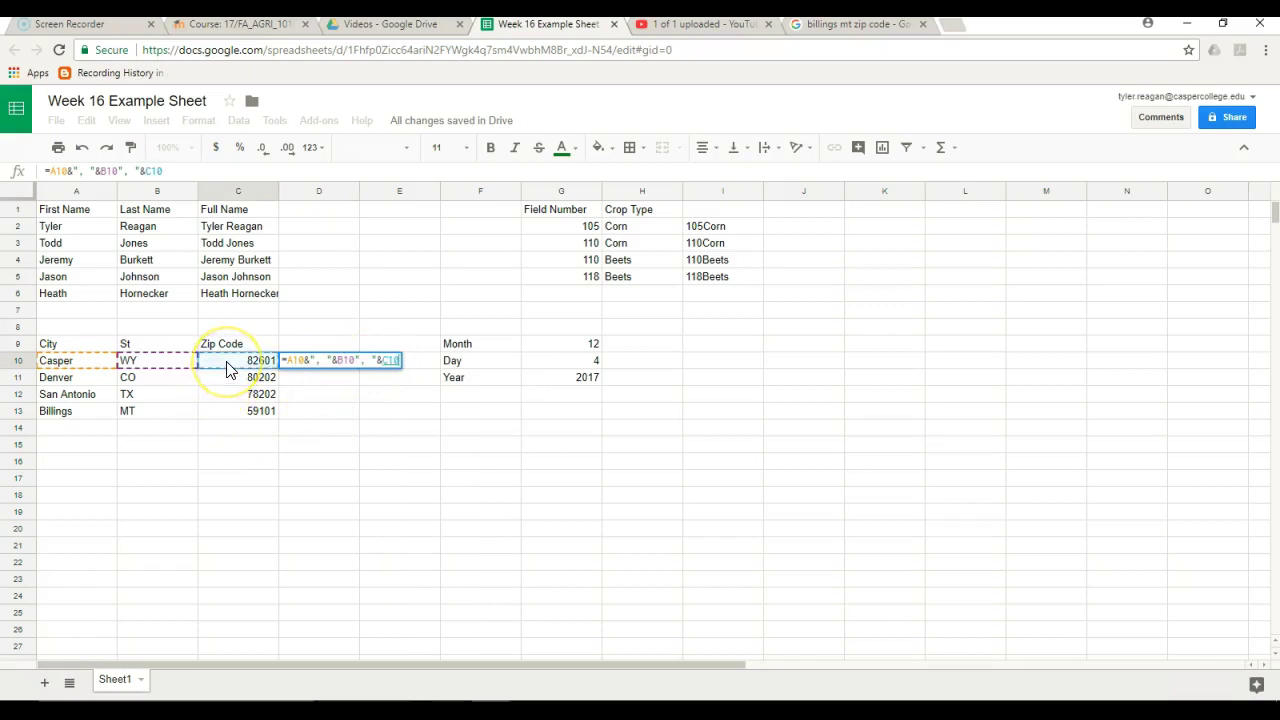
{"action": "key", "text": "Return"}
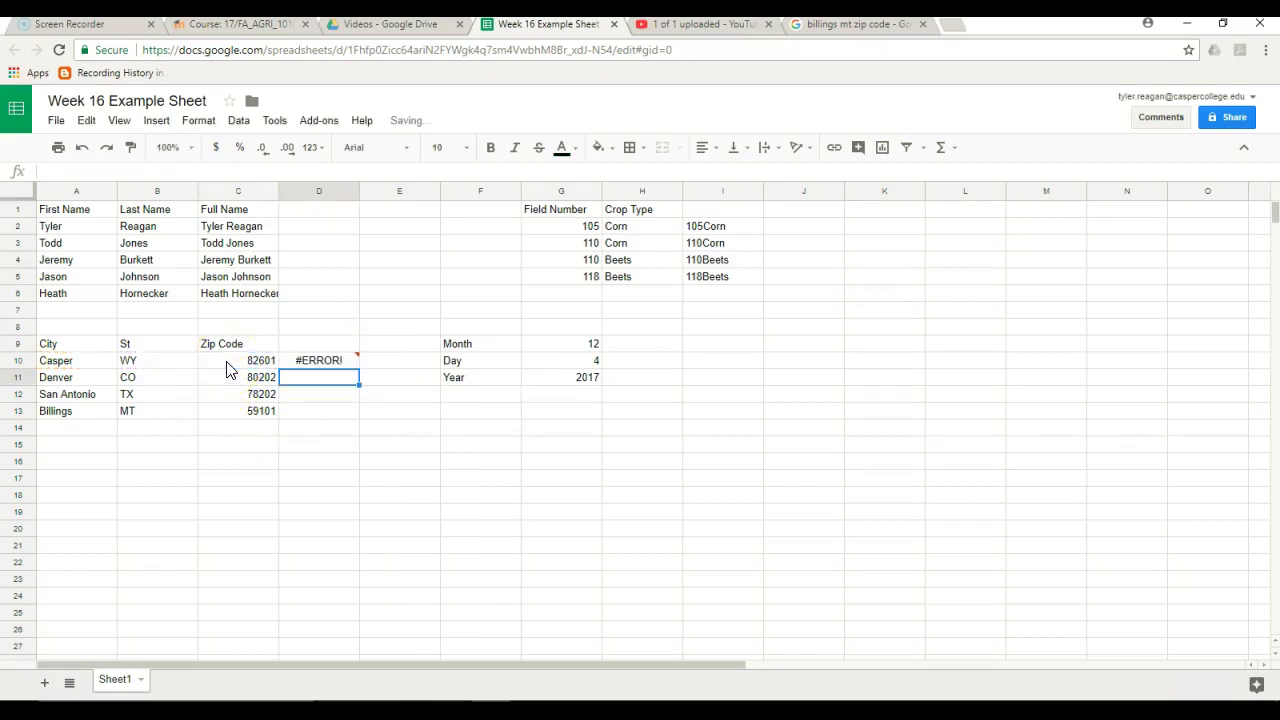
Insert the missing & after B10 in the D10 formula, giving =A10&", "&B10&", "&C10, and fill it down through D13
{"action": "left_click", "coordinate": [300, 358]}
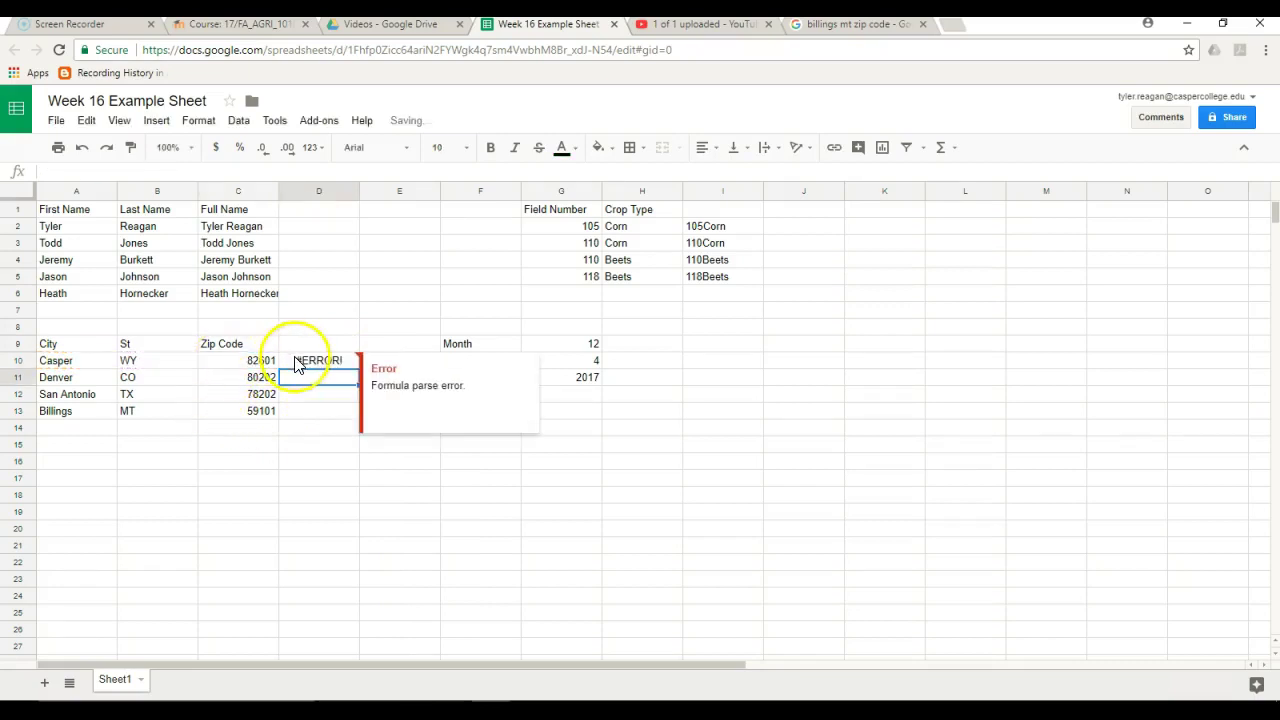
{"action": "left_click", "coordinate": [114, 171]}
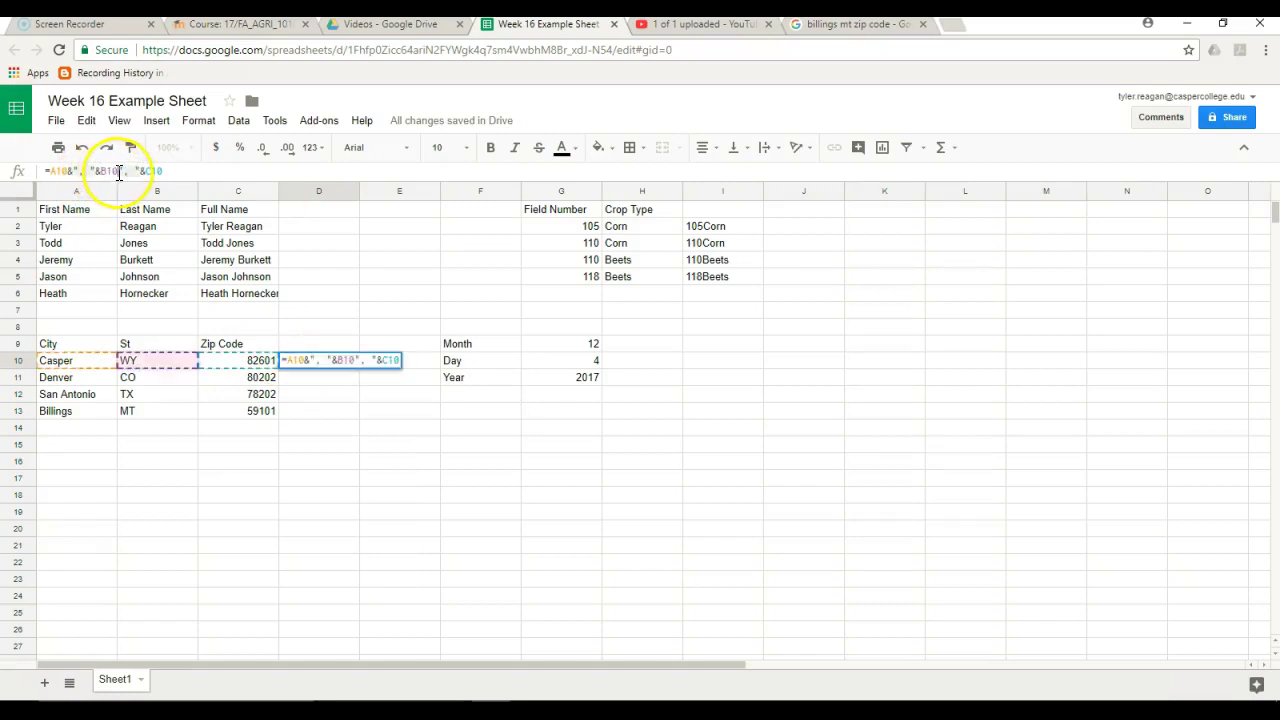
{"action": "type", "text": "&"}
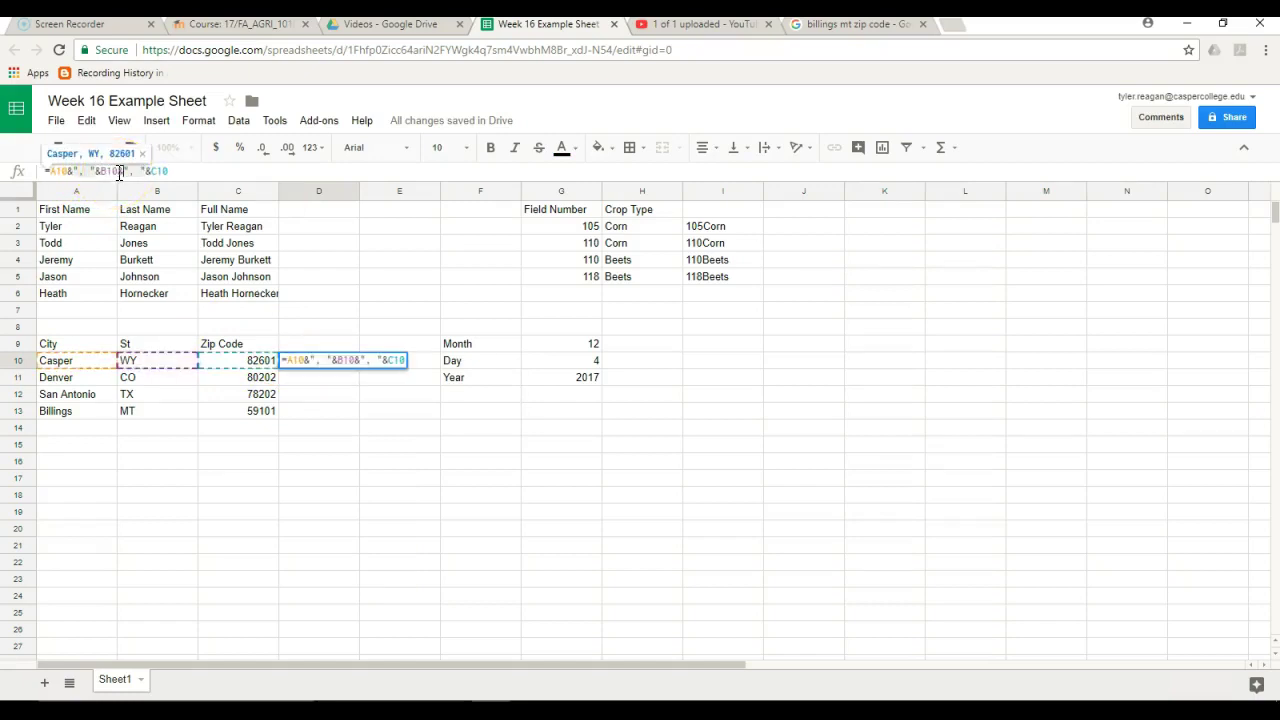
{"action": "left_click", "coordinate": [322, 355]}
{"action": "key", "text": "Return"}
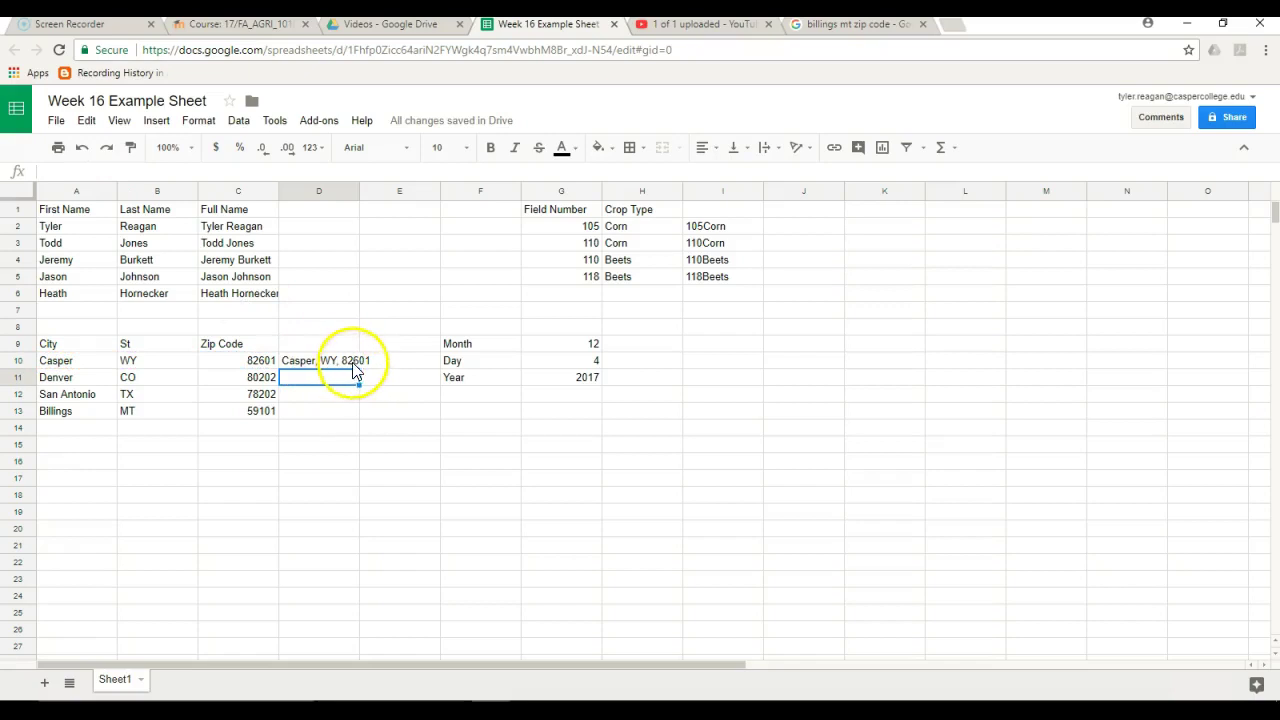
{"action": "left_click", "coordinate": [357, 363]}
{"action": "left_click_drag", "start_coordinate": [359, 368], "coordinate": [357, 422]}
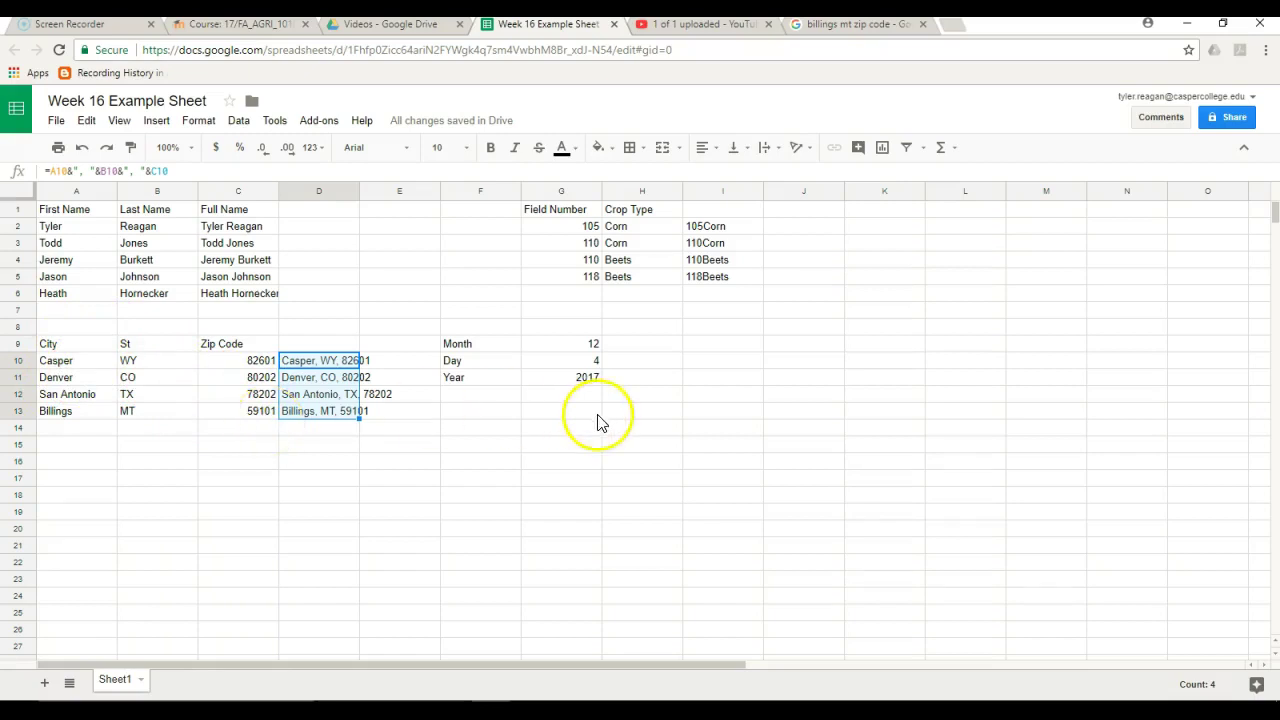
Enter the label Date in G13, below the month, day and year values
{"action": "left_click", "coordinate": [575, 400]}
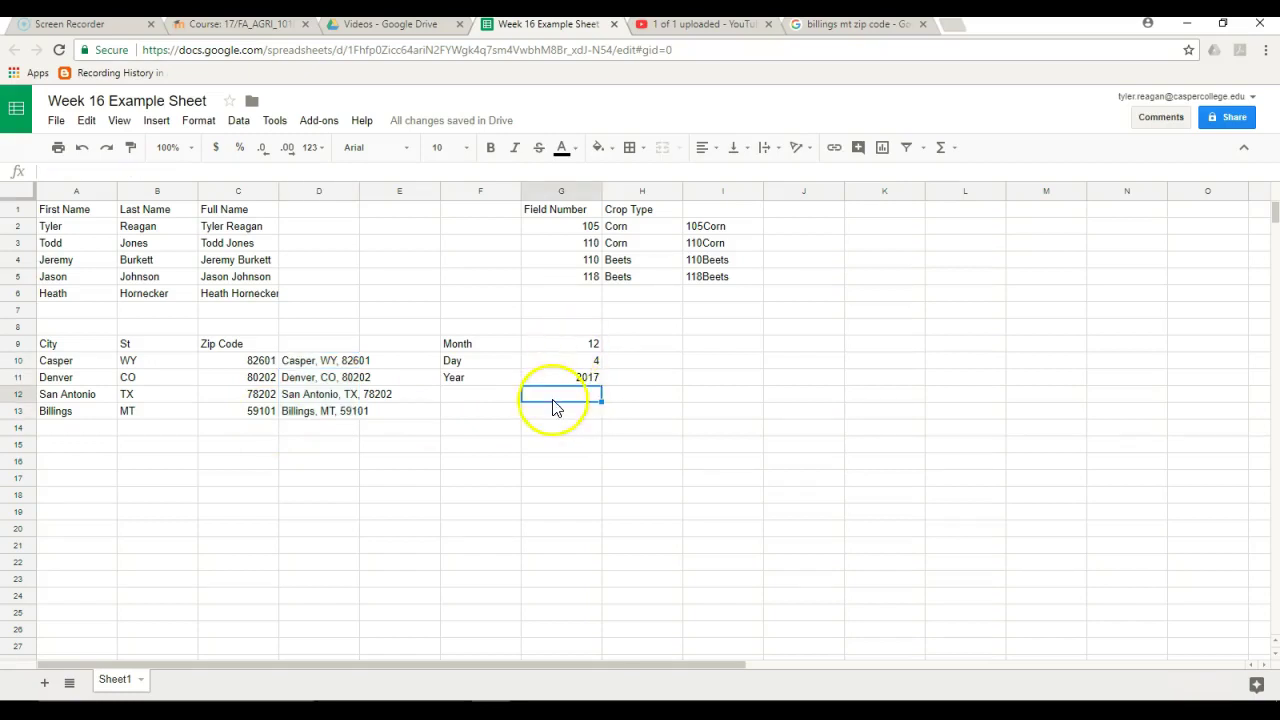
{"action": "left_click", "coordinate": [558, 416]}
{"action": "type", "text": "Date"}
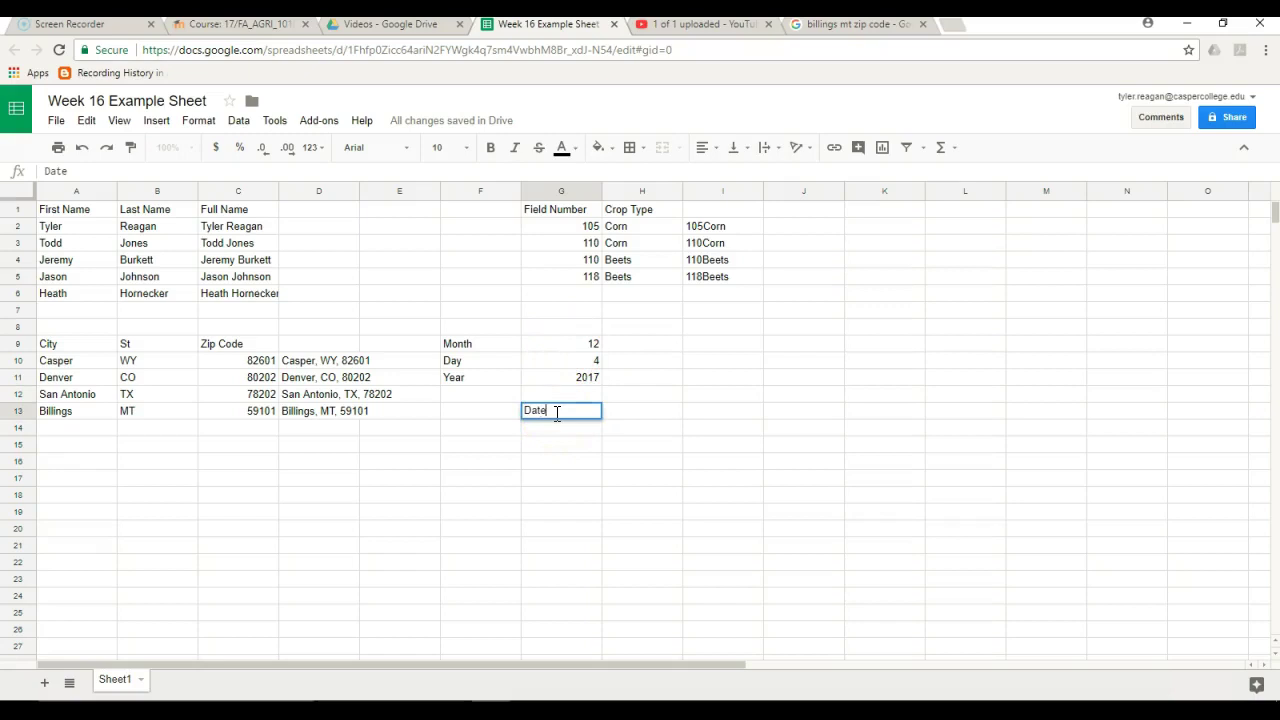
{"action": "key", "text": "Return"}
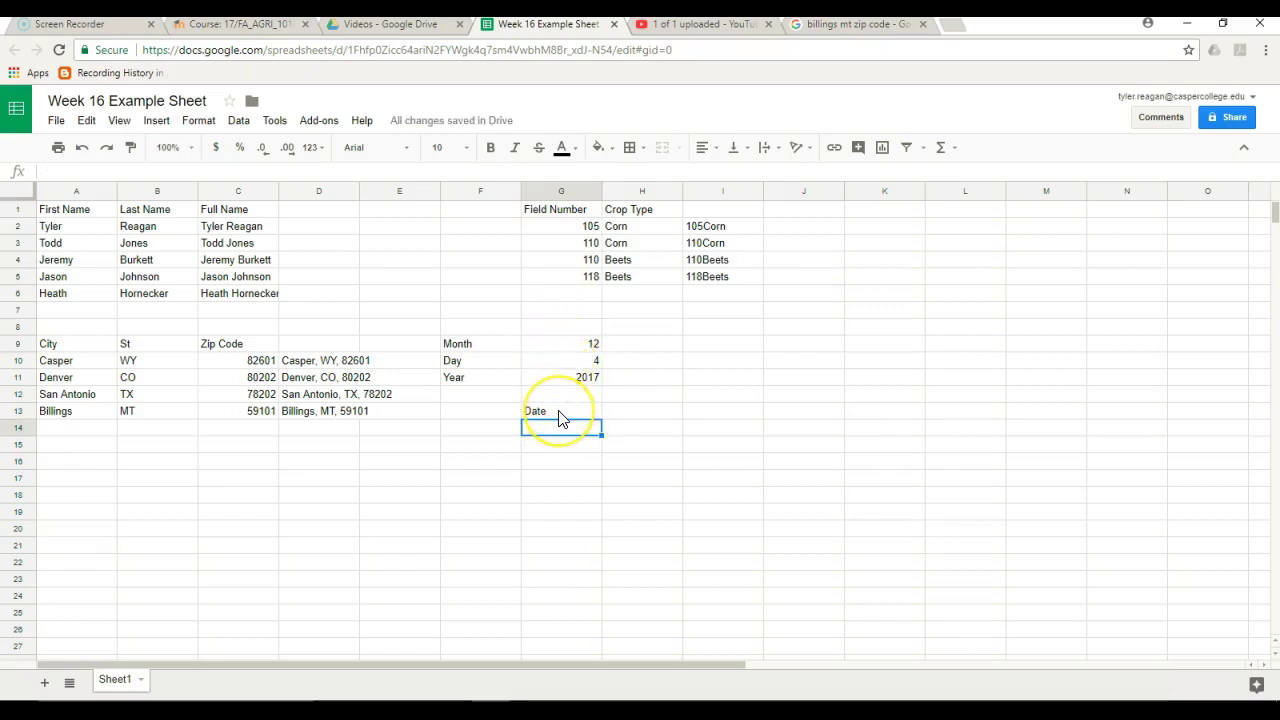
Start the date formula in G14 with the month from G9 and a slash string, entered as =G9$"/"
{"action": "type", "text": "="}
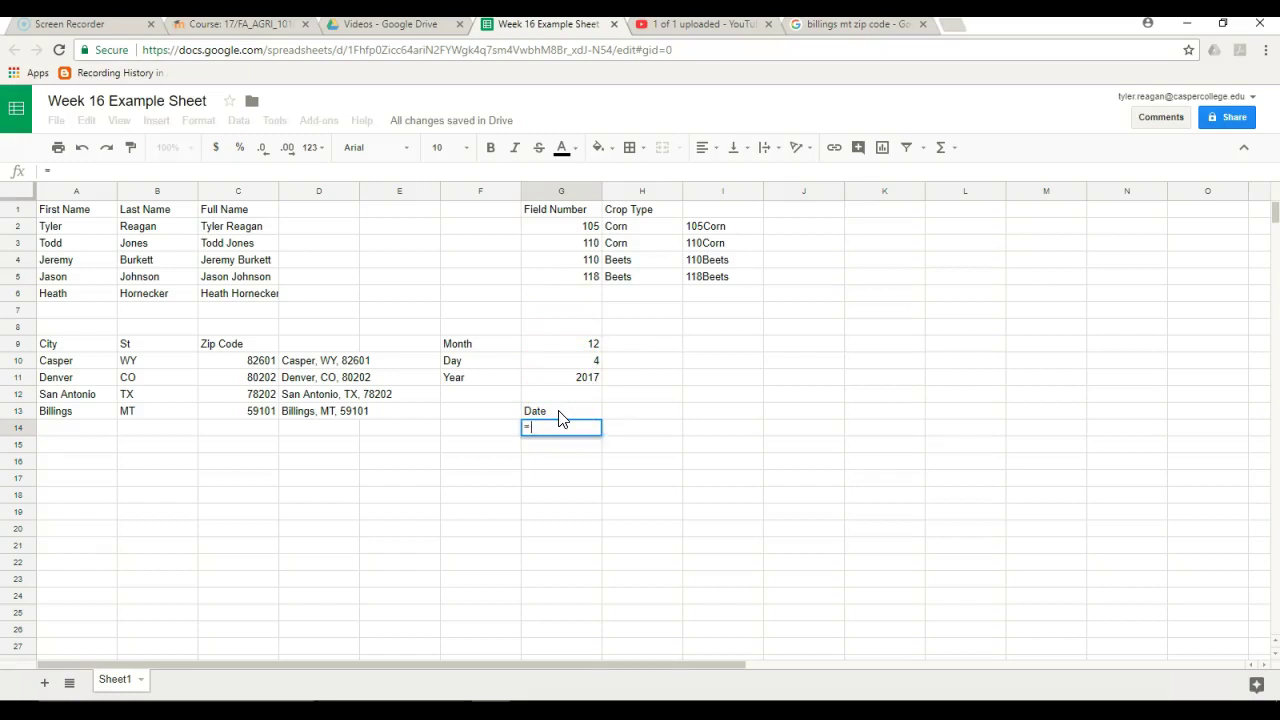
{"action": "left_click", "coordinate": [590, 345]}
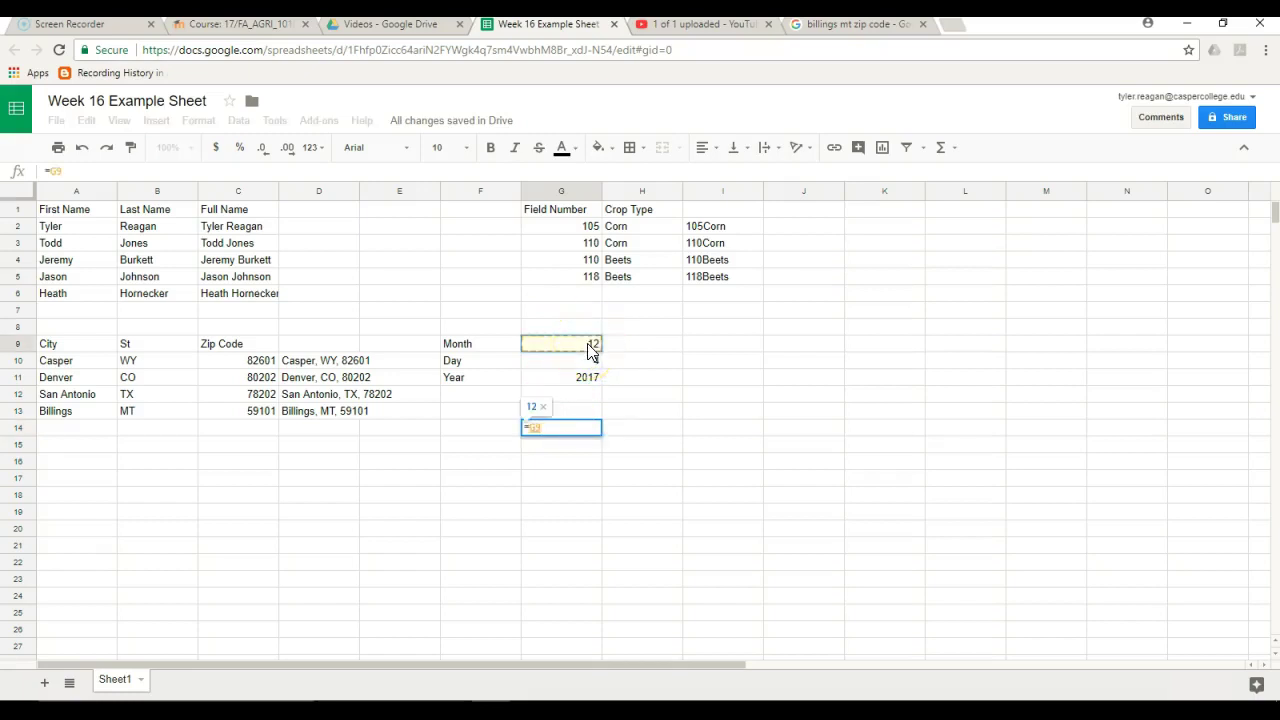
{"action": "type", "text": "$"}
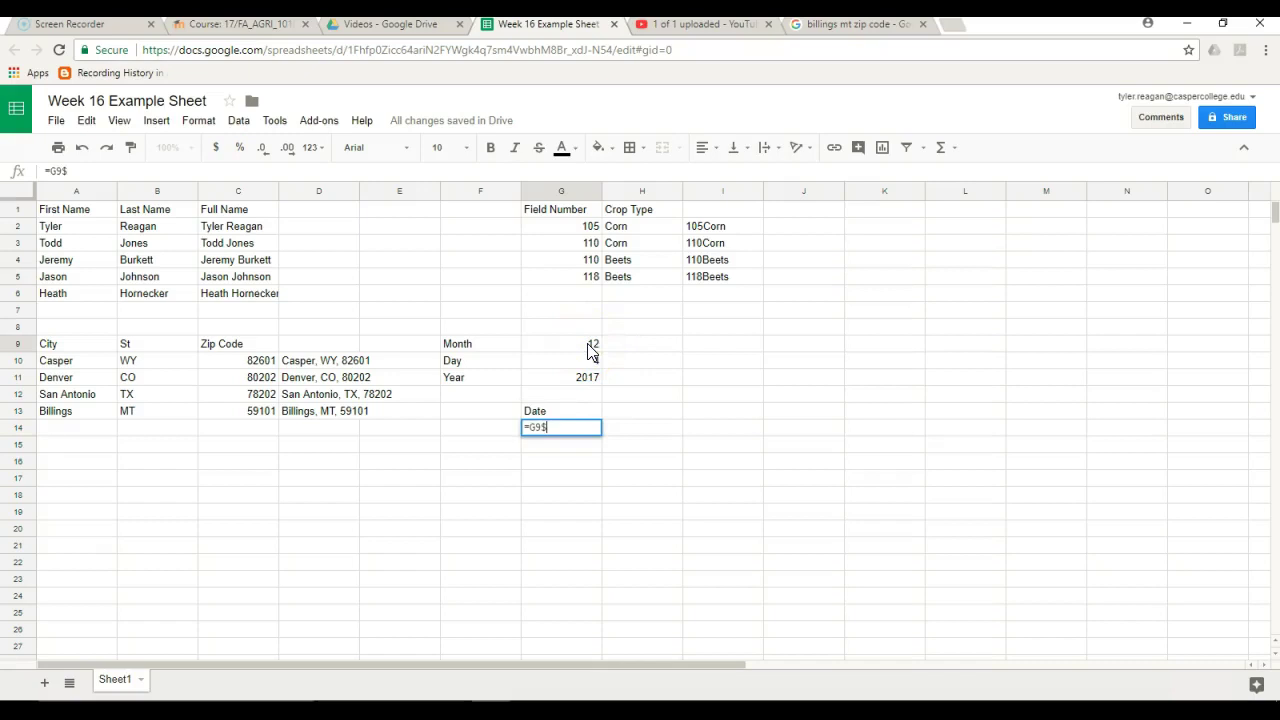
{"action": "type", "text": "\"/\""}
{"action": "left_click", "coordinate": [569, 364]}
Extend the G14 formula with the day from G10, another slash string and the year from G11, giving =G9$"/"&G10&"/"&G11
{"action": "double_click", "coordinate": [567, 426]}
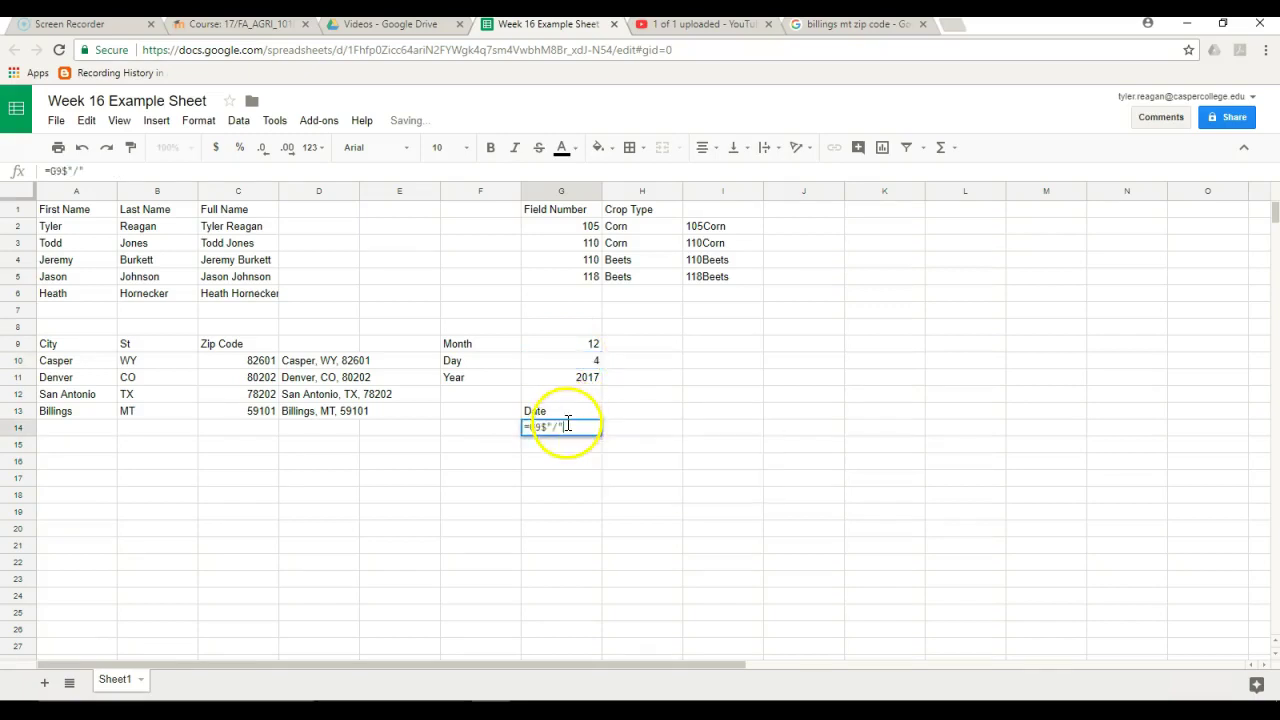
{"action": "type", "text": "&"}
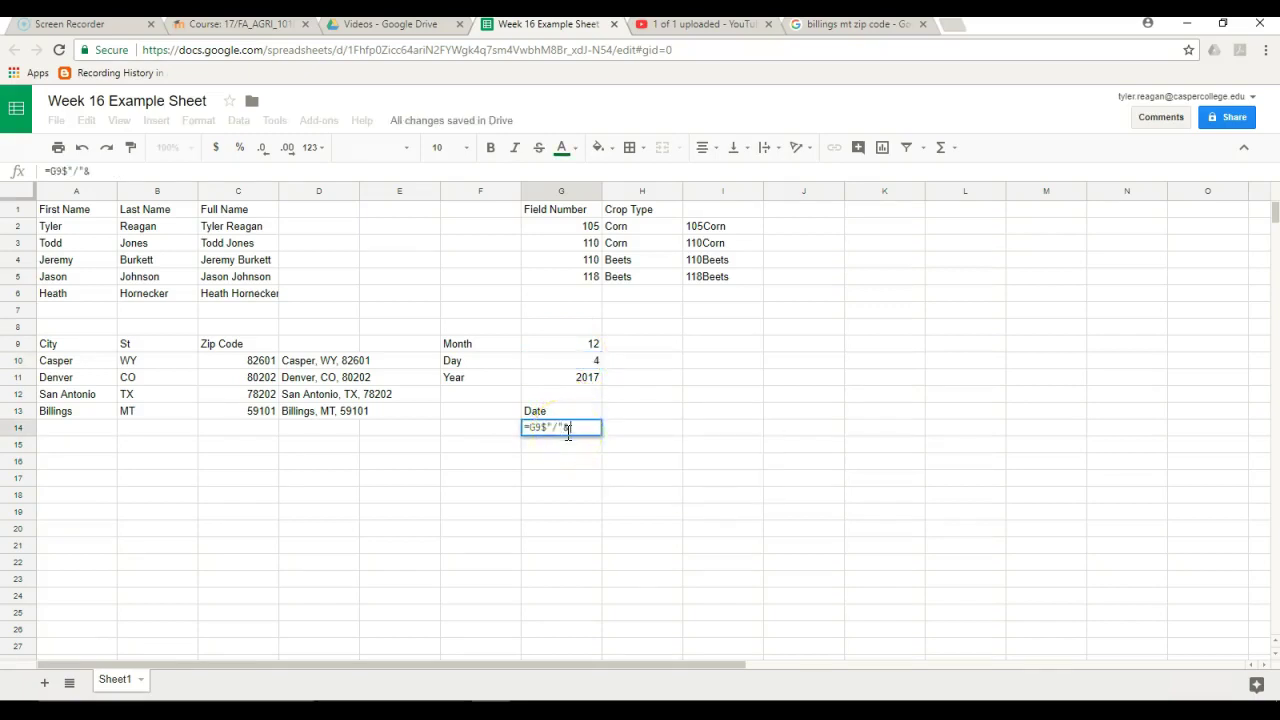
{"action": "left_click", "coordinate": [589, 361]}
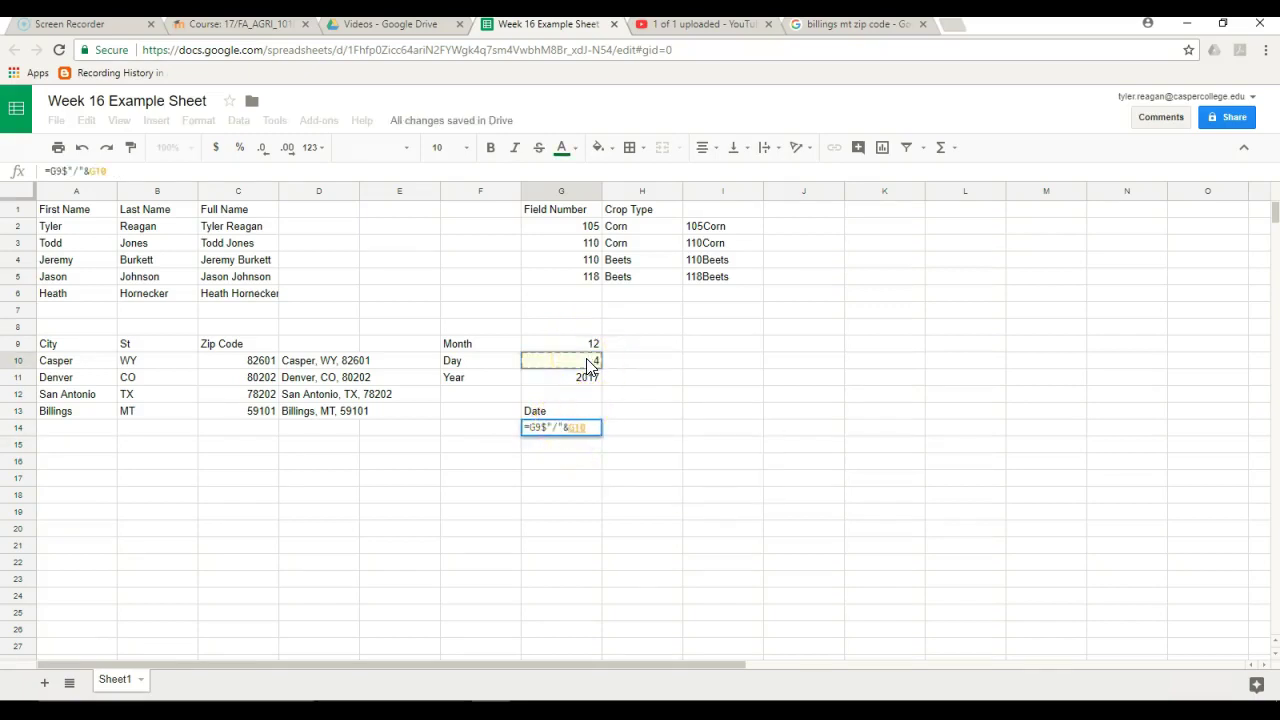
{"action": "type", "text": "&\"/\""}
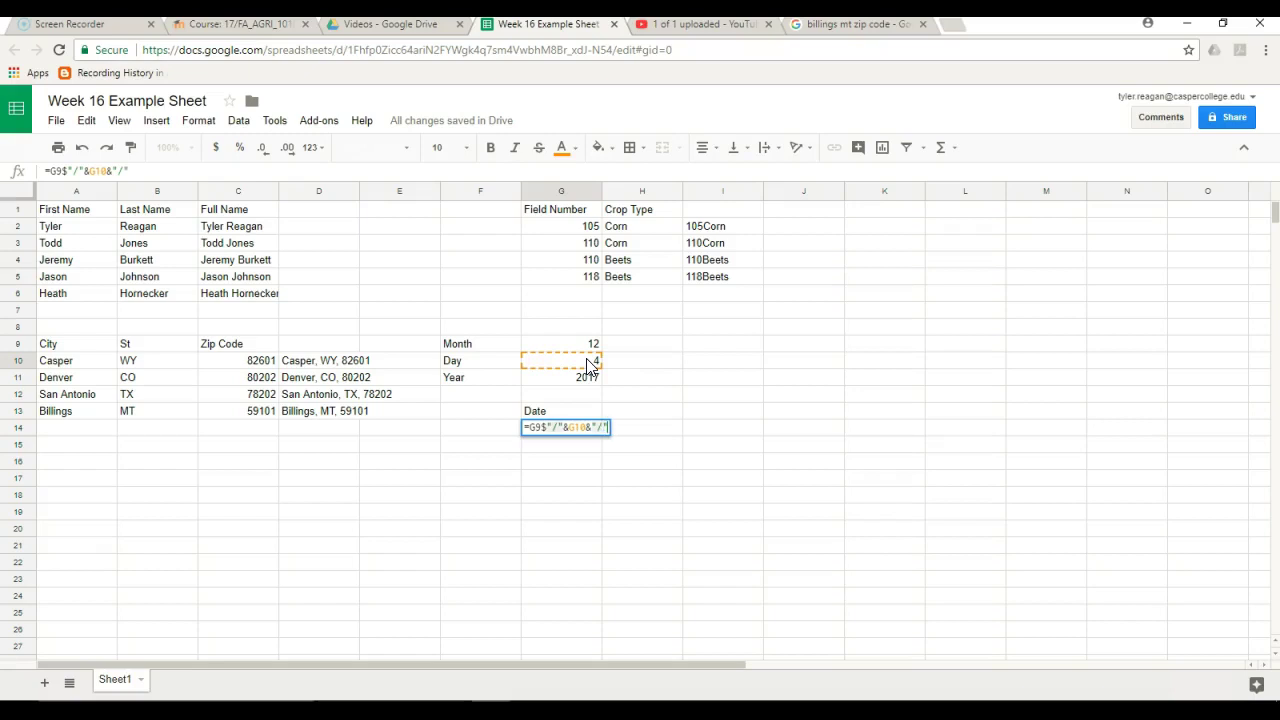
{"action": "left_click", "coordinate": [582, 375]}
{"action": "type", "text": "&"}
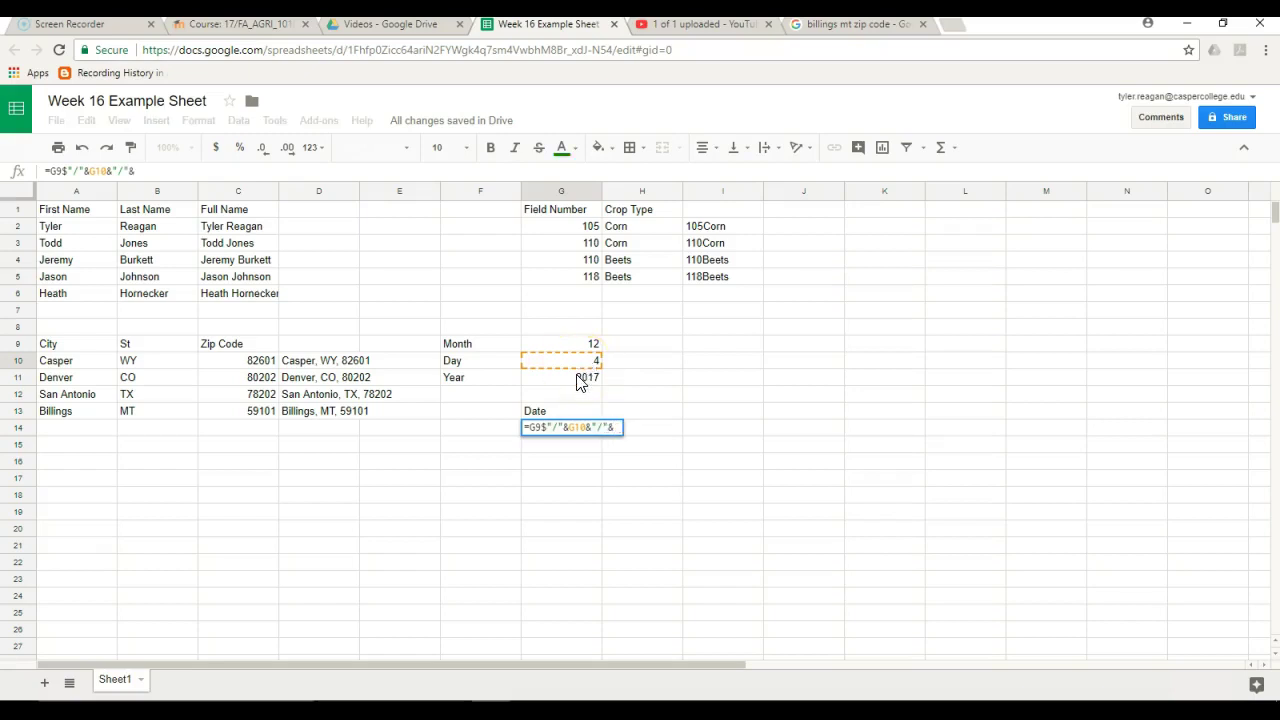
{"action": "left_click", "coordinate": [580, 378]}
{"action": "key", "text": "Return"}
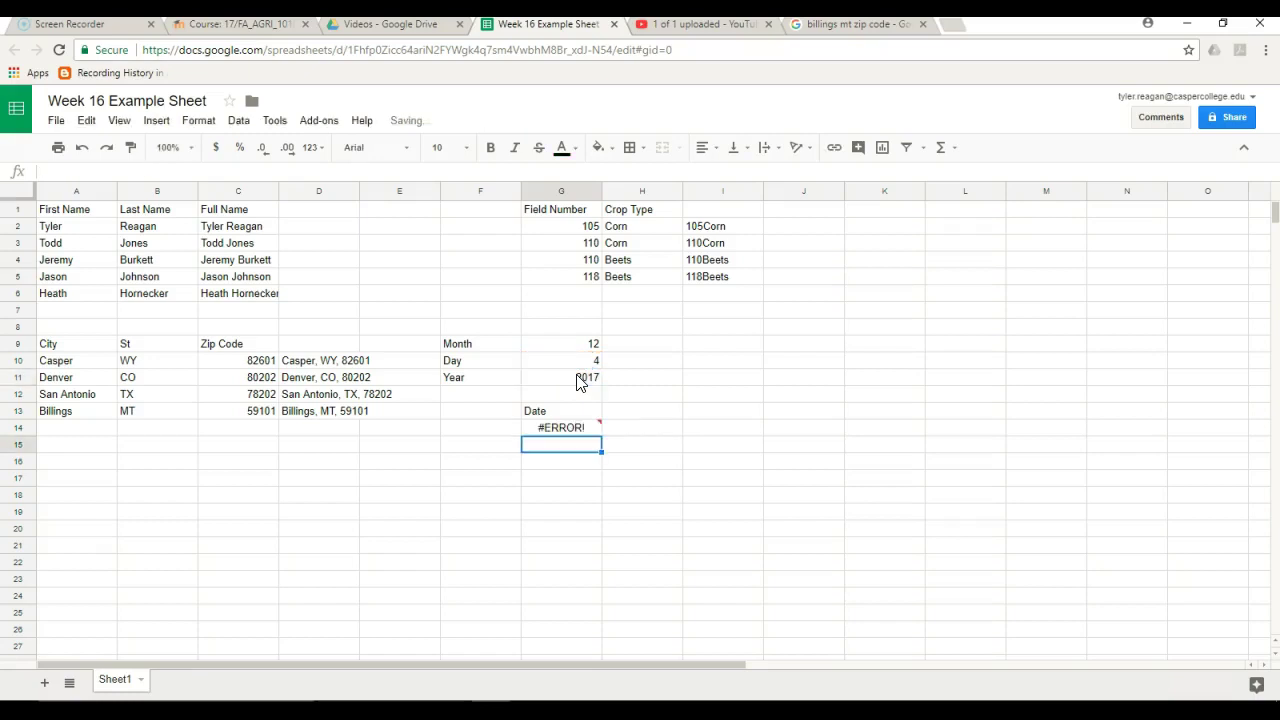
Replace the $ after G9 in the G14 formula with &, giving =G9&"/"&G10&"/"&G11
{"action": "double_click", "coordinate": [578, 427]}
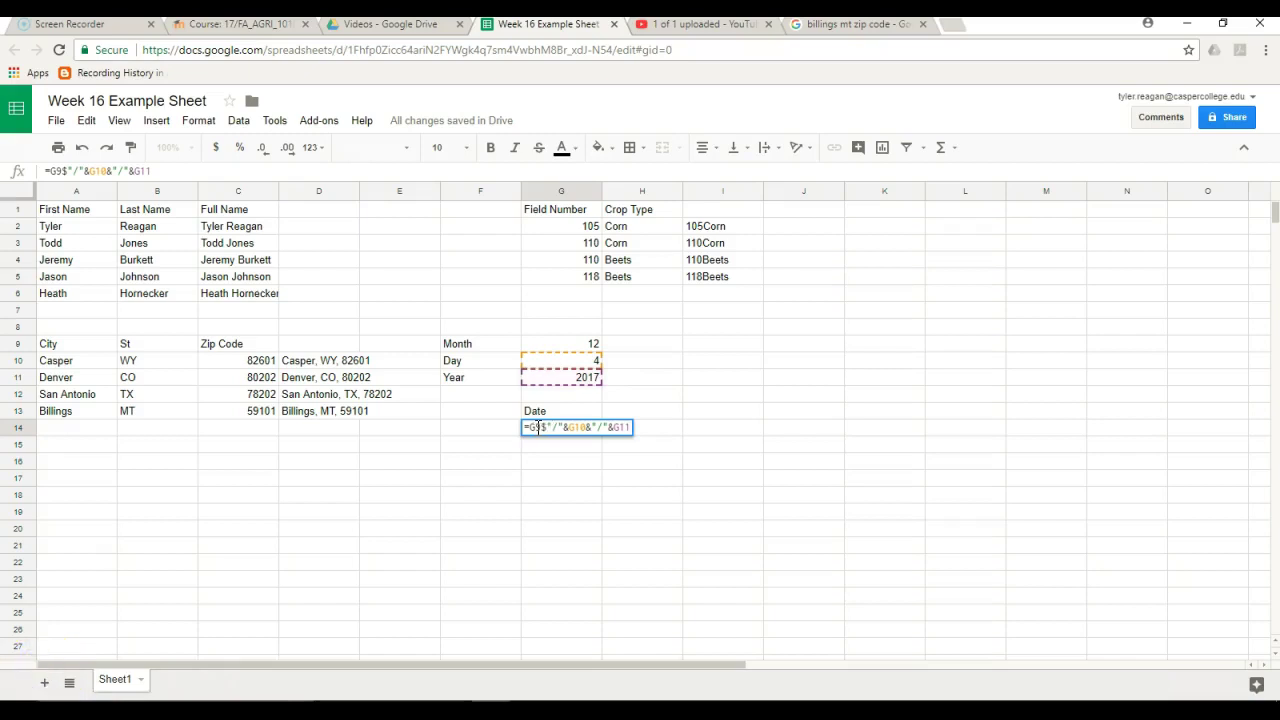
{"action": "left_click", "coordinate": [548, 427]}
{"action": "key", "text": "BackSpace"}
{"action": "type", "text": "&"}
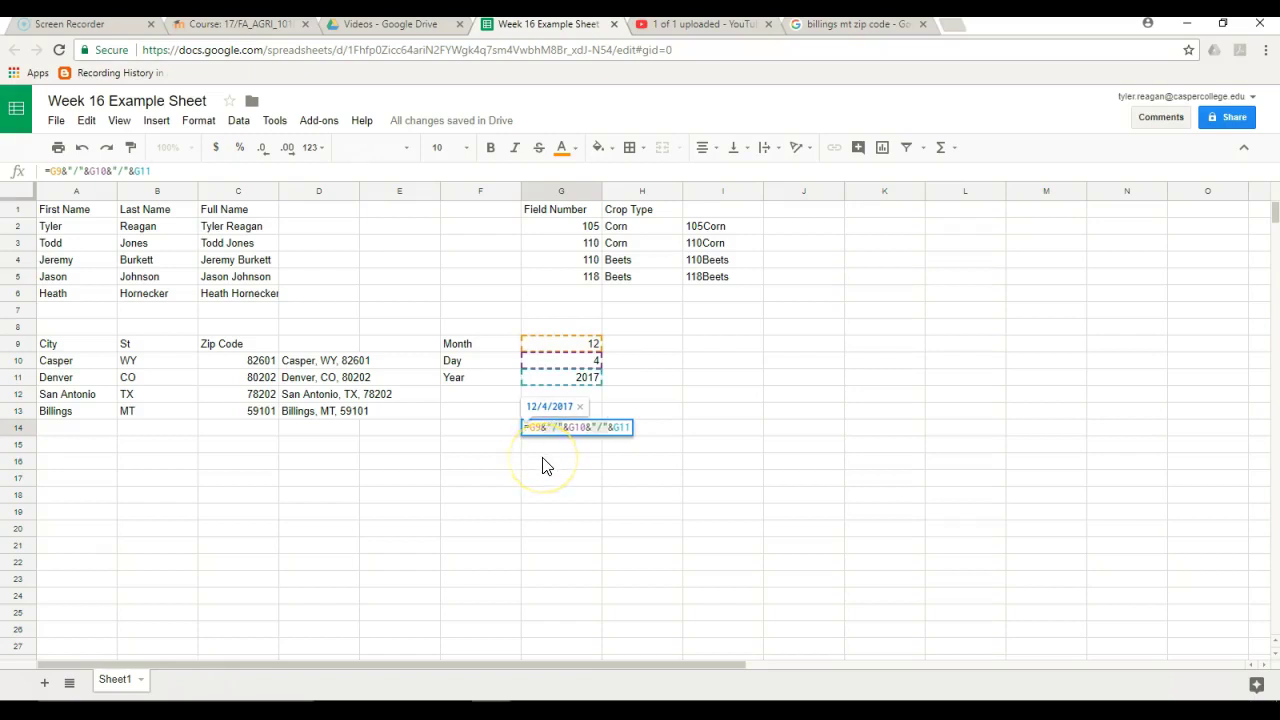
{"action": "key", "text": "Return"}
{"action": "left_click", "coordinate": [548, 433]}
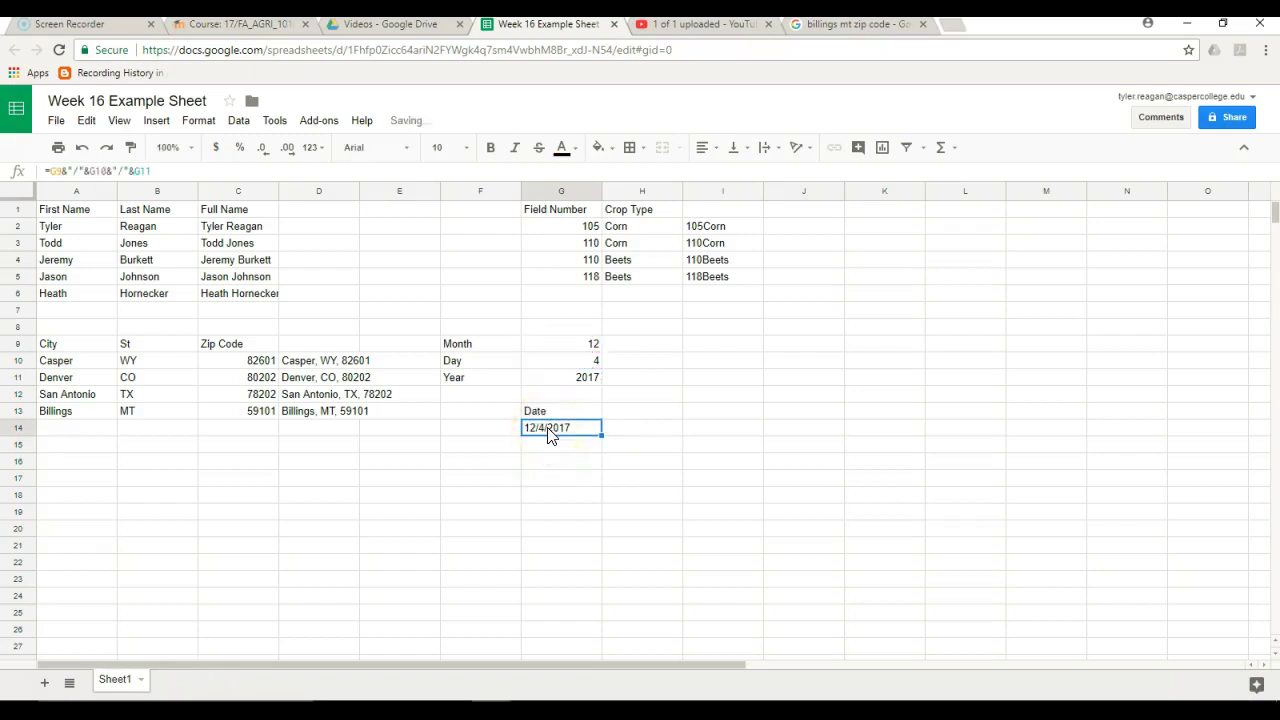